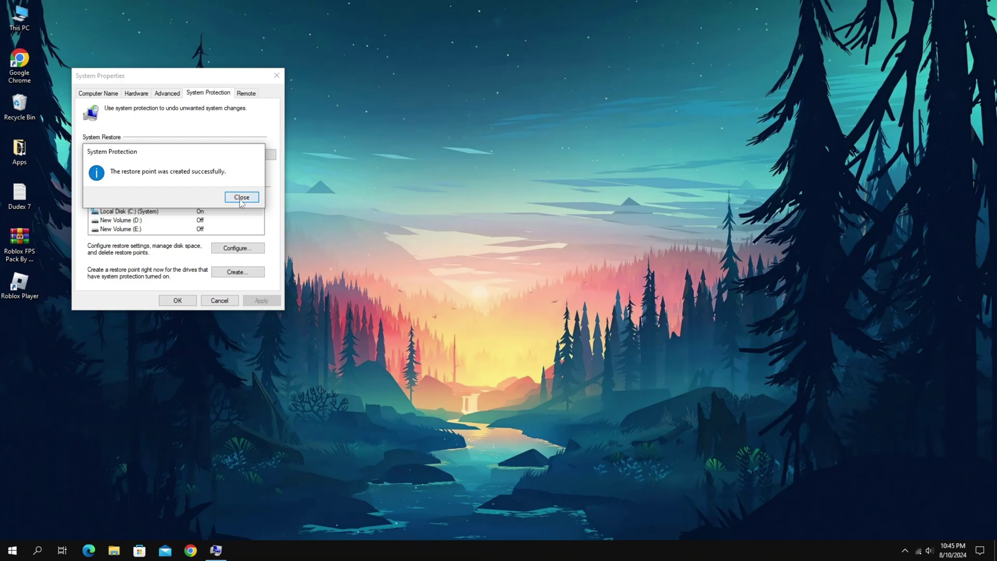
Dismiss the restore point confirmation and close the System Properties dialog with its settings accepted.
click(241, 197)
click(176, 300)
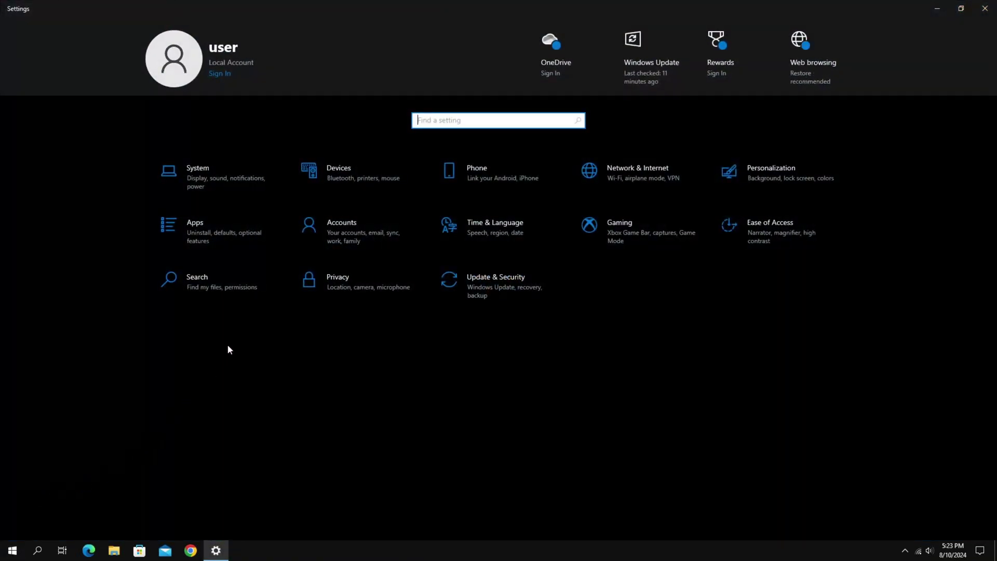
Make sure Xbox Game Bar is off and Game Mode is on in the Gaming settings, and close Settings.
click(631, 232)
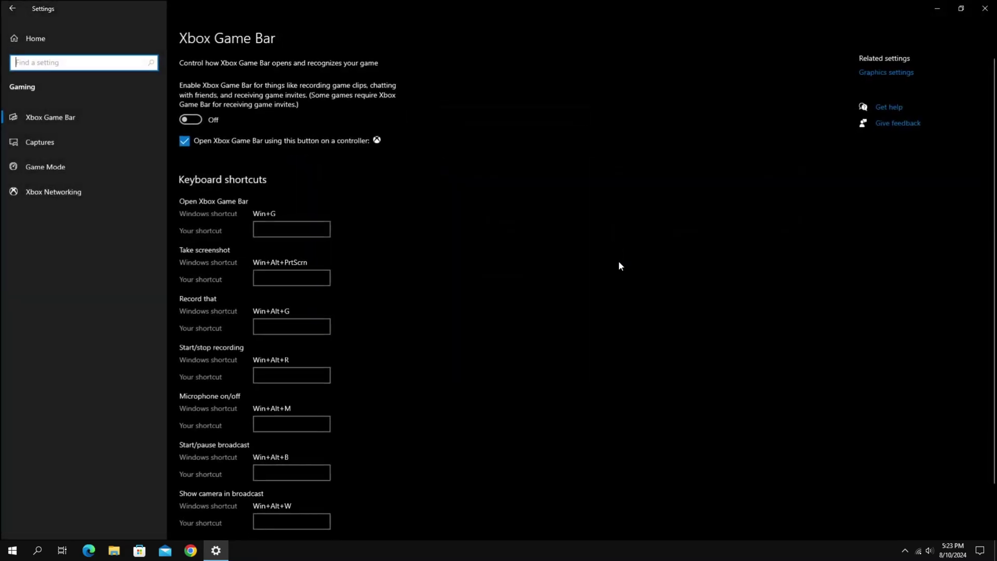
click(185, 123)
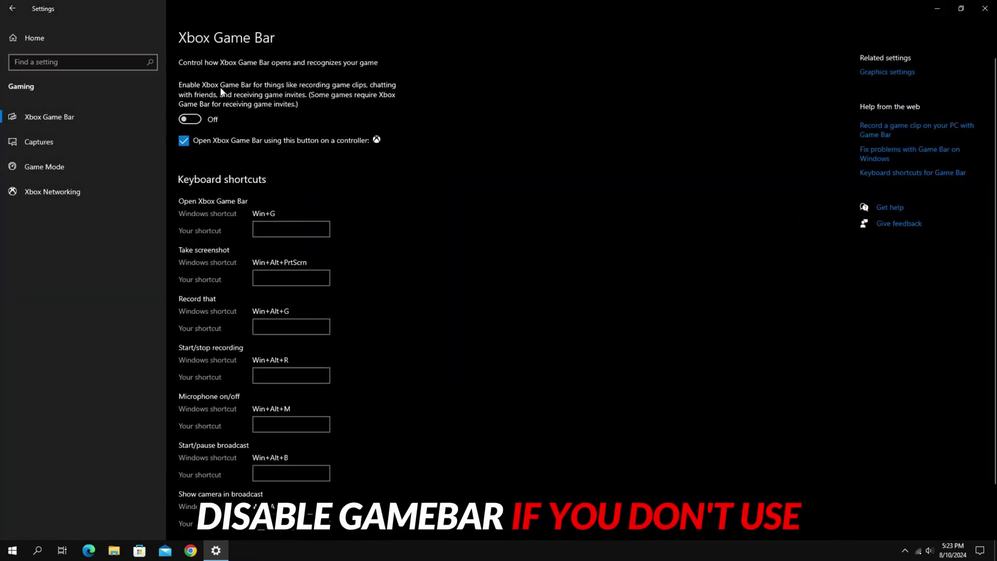
click(135, 161)
click(193, 101)
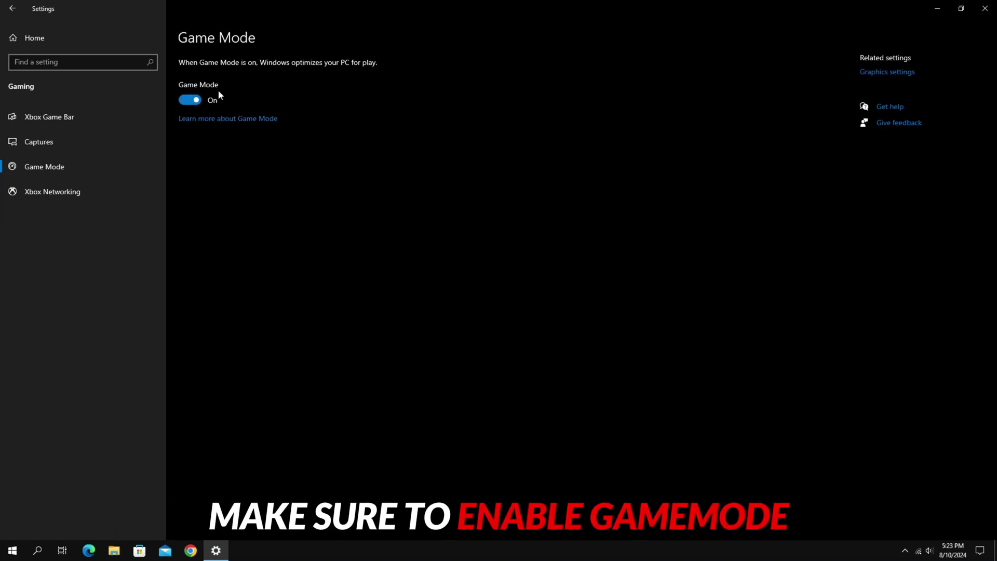
click(995, 4)
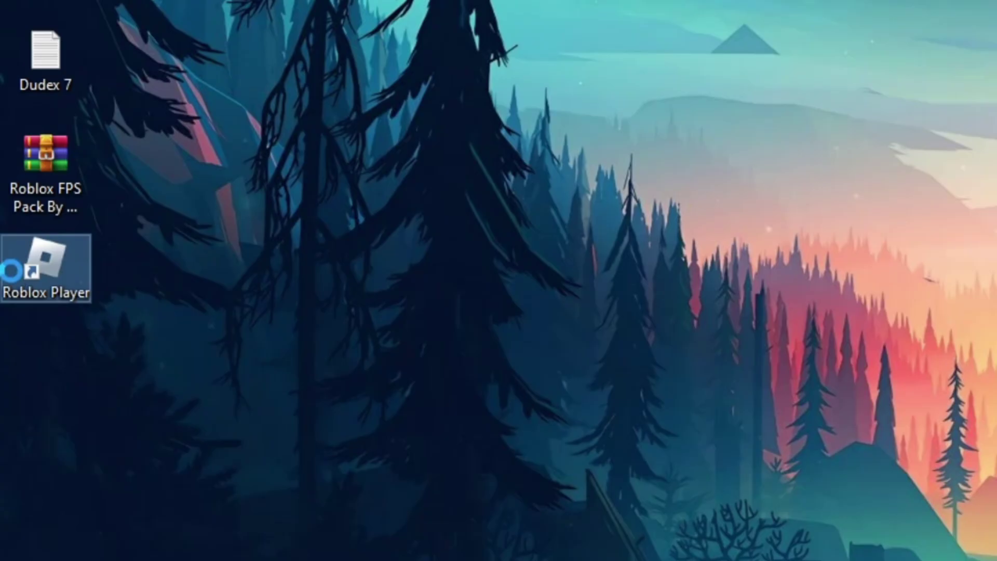
Open the Roblox Player shortcut's file location and bring up the properties of RobloxPlayerBeta.
right_click(10, 289)
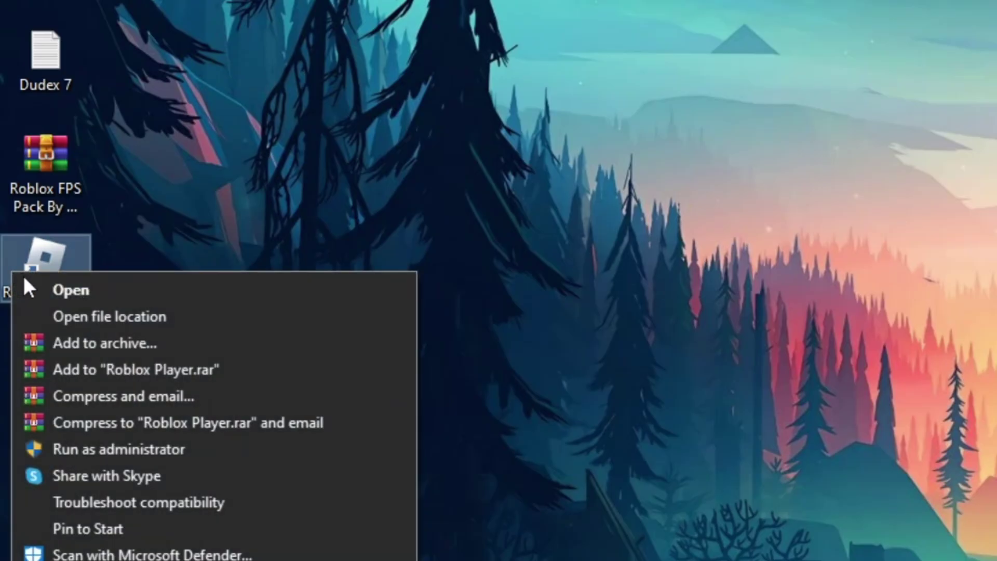
click(116, 319)
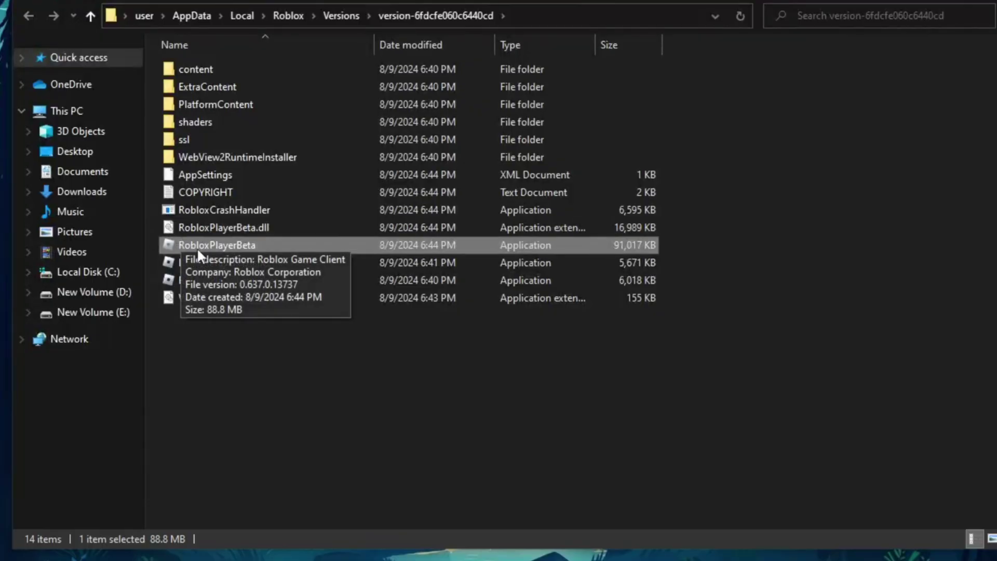
right_click(198, 247)
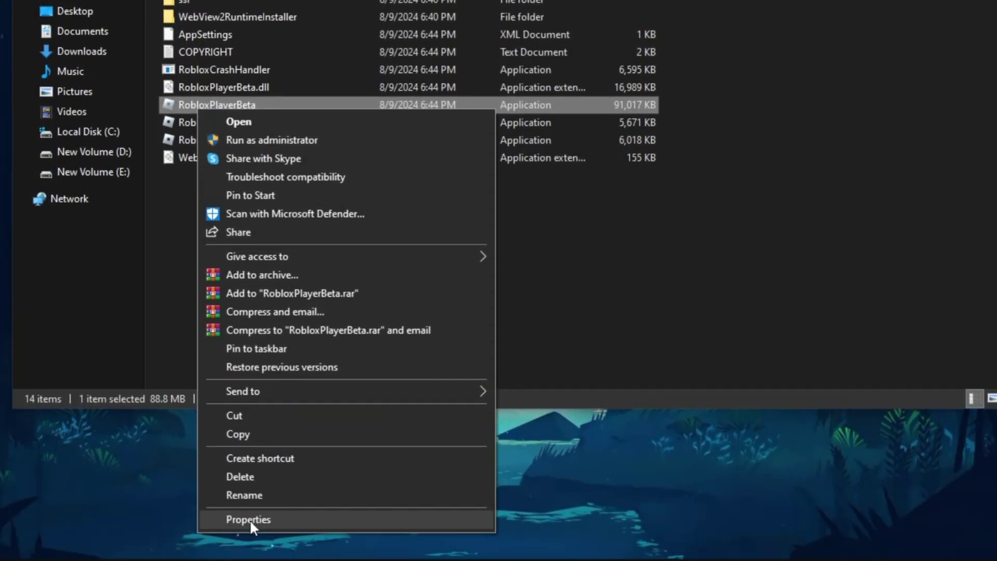
click(251, 520)
drag(400, 250, 410, 165)
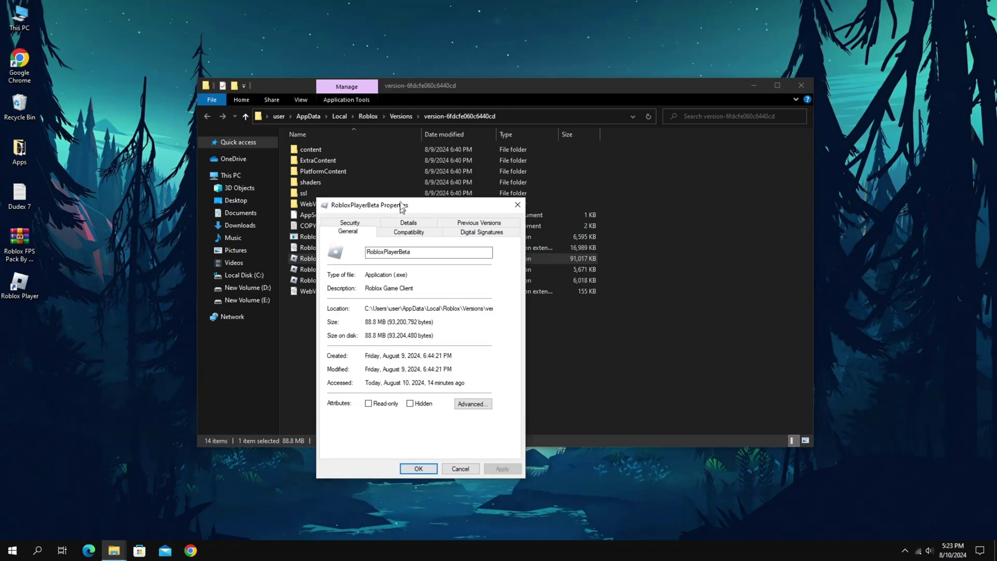
Disable fullscreen optimizations for RobloxPlayerBeta, override its high DPI scaling with Application, and apply the compatibility settings.
click(411, 190)
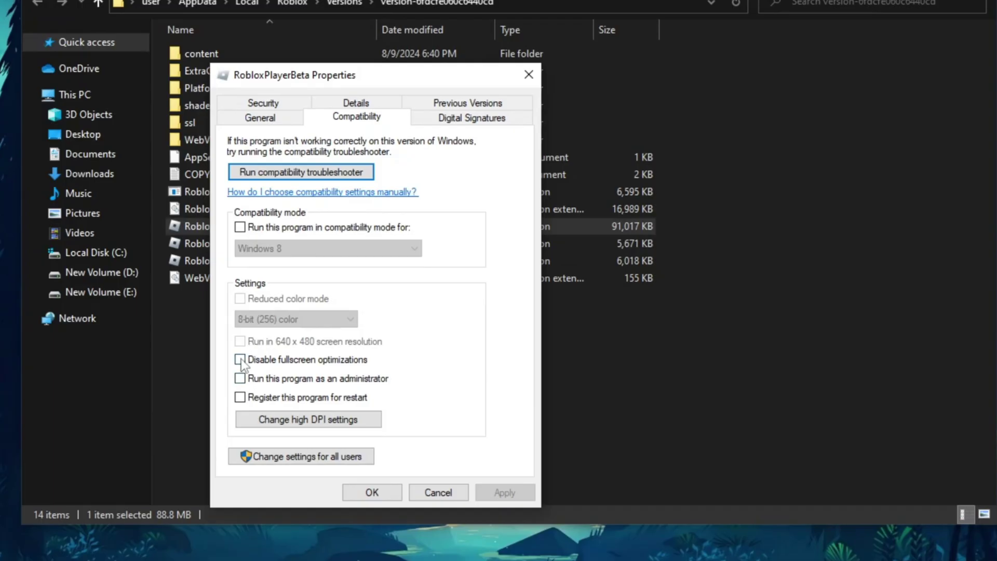
click(335, 343)
click(300, 420)
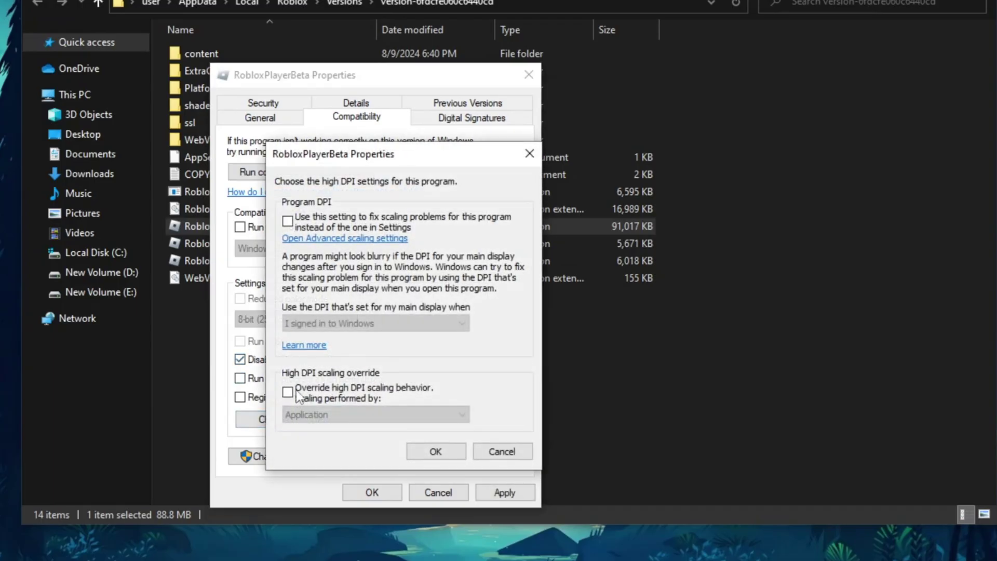
click(288, 392)
click(319, 414)
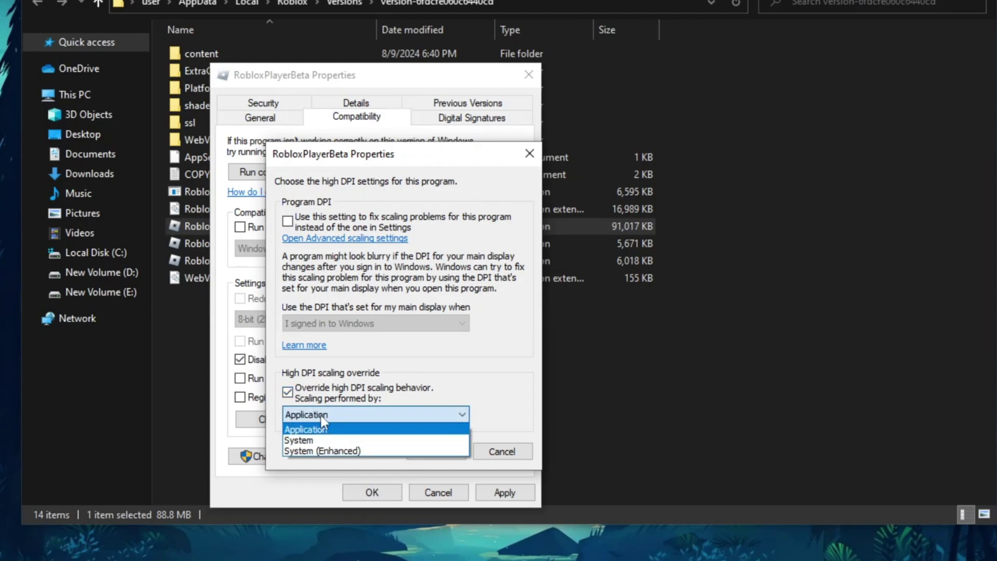
click(323, 426)
click(435, 451)
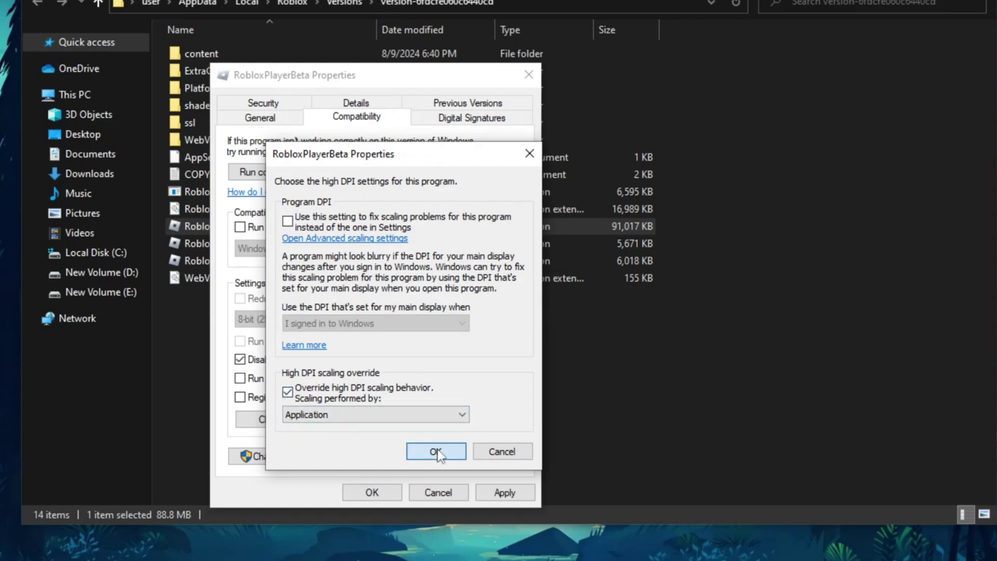
click(490, 485)
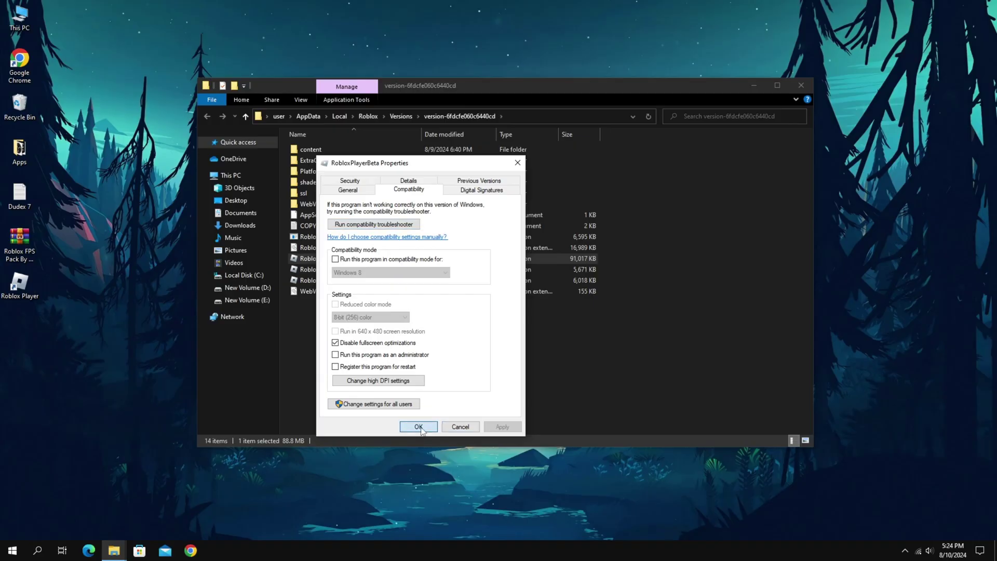
click(387, 493)
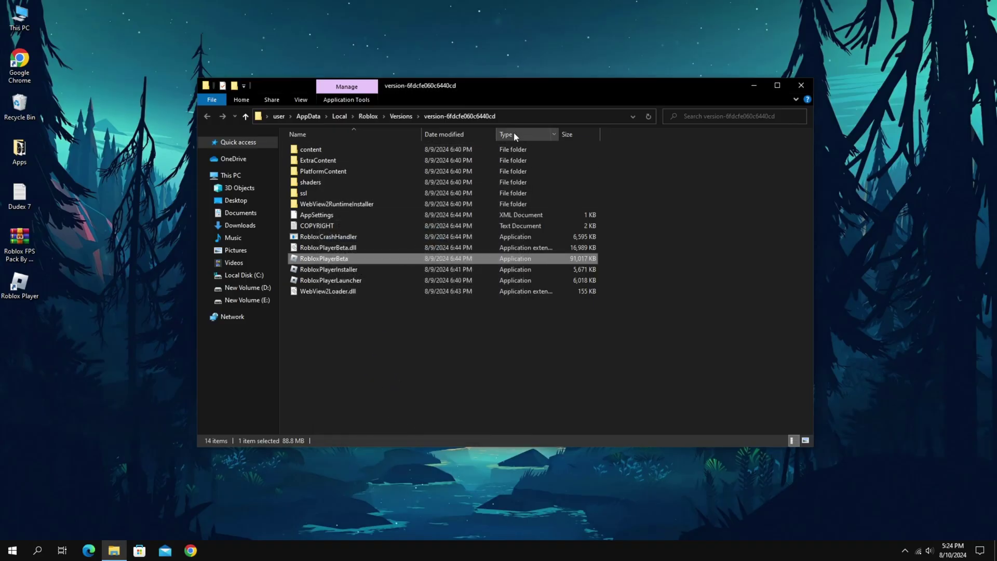
Copy the full path of the open Roblox version folder.
click(524, 115)
right_click(414, 116)
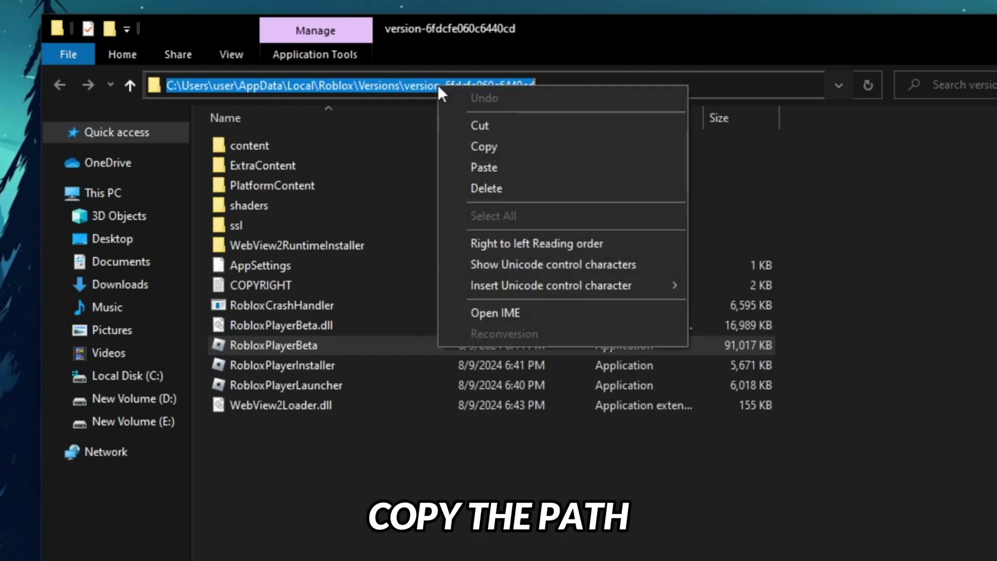
click(436, 151)
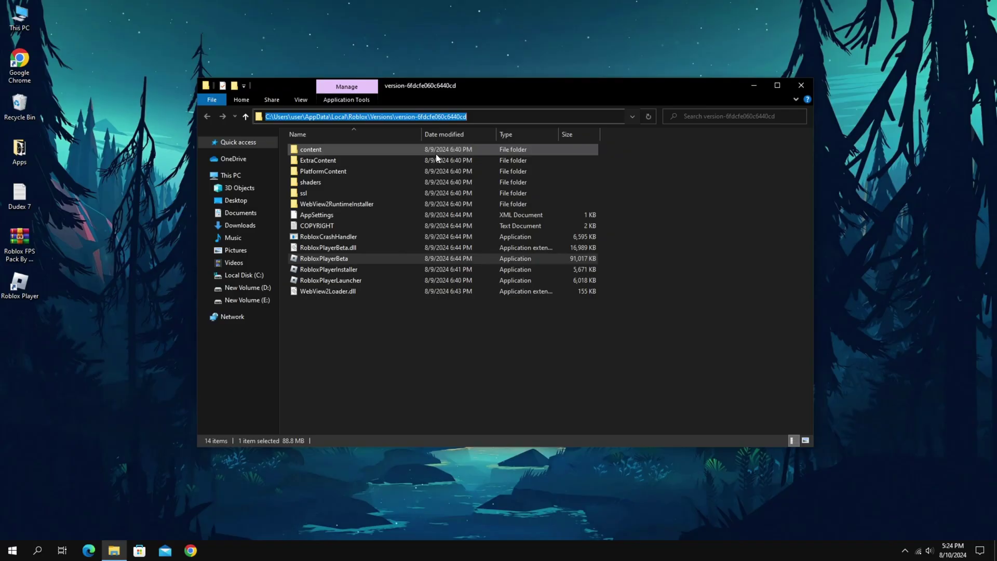
Search Windows for "graphics" and open Graphics settings.
click(13, 550)
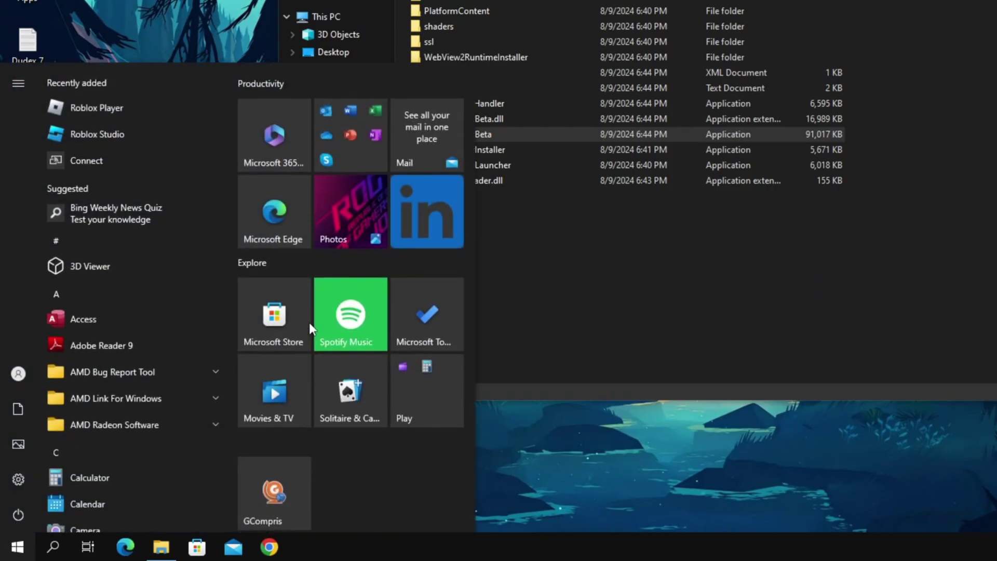
text(graphics)
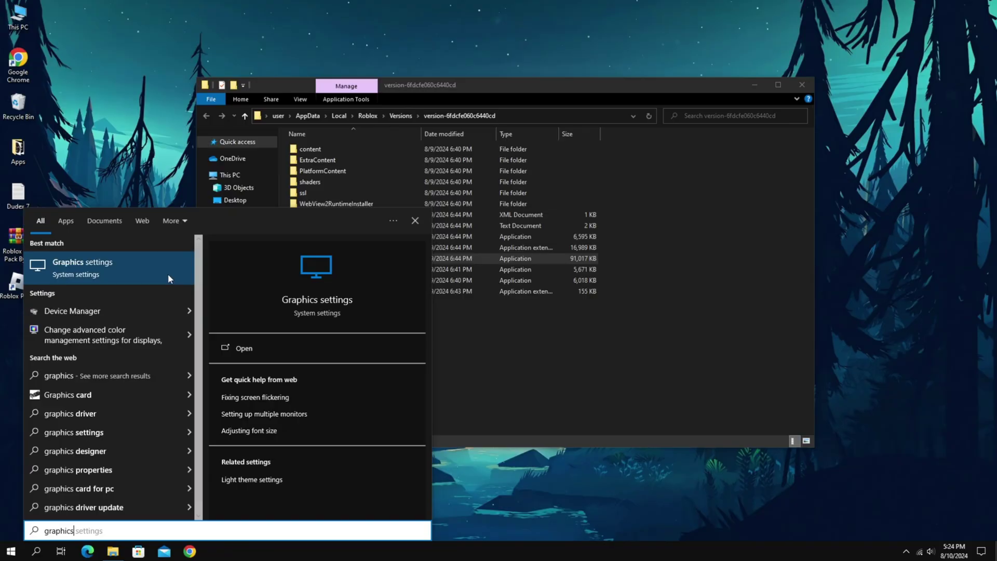
click(255, 149)
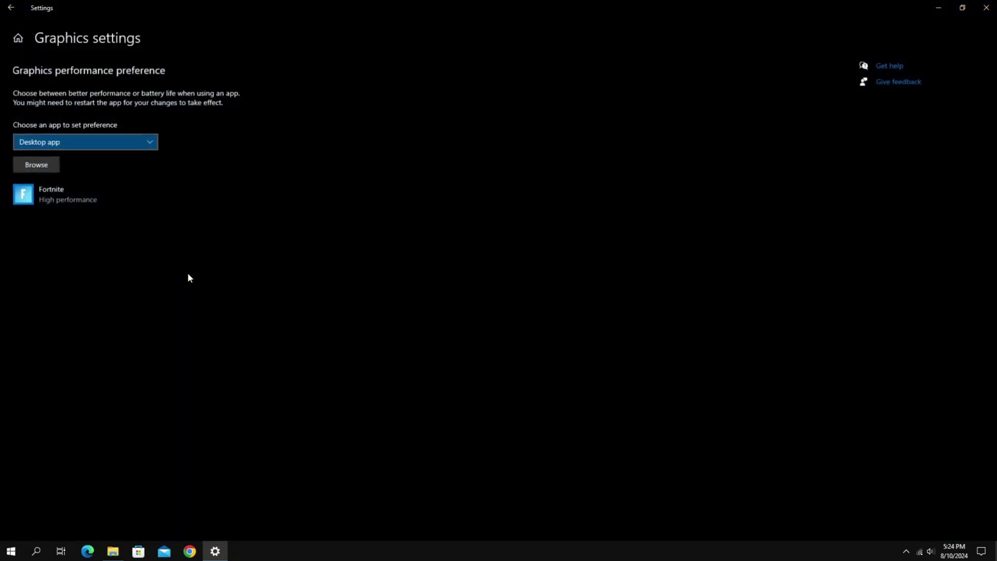
Add RobloxPlayerBeta from the copied folder path as a desktop app in the graphics performance preferences.
click(56, 165)
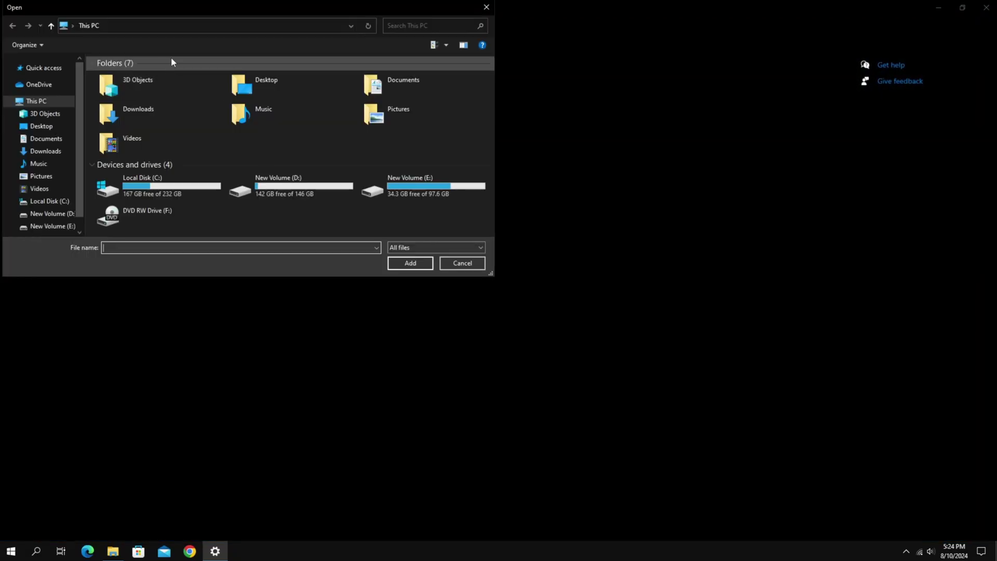
click(171, 24)
right_click(171, 24)
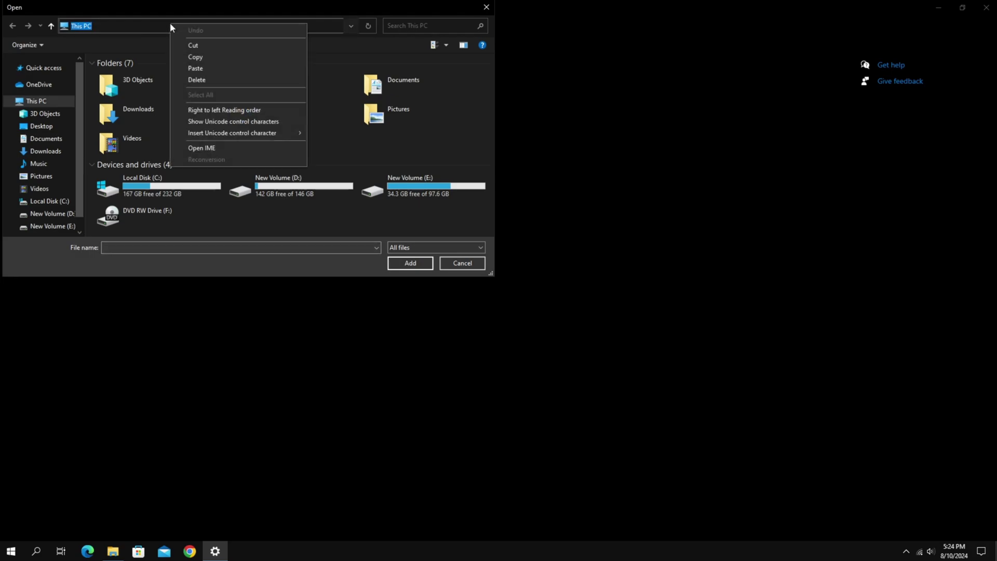
click(206, 67)
click(369, 25)
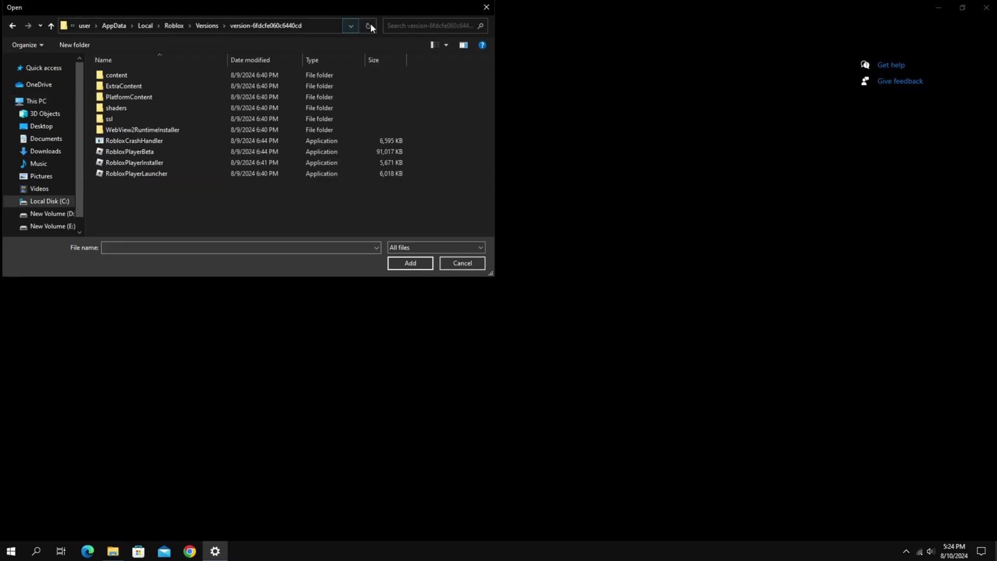
click(224, 152)
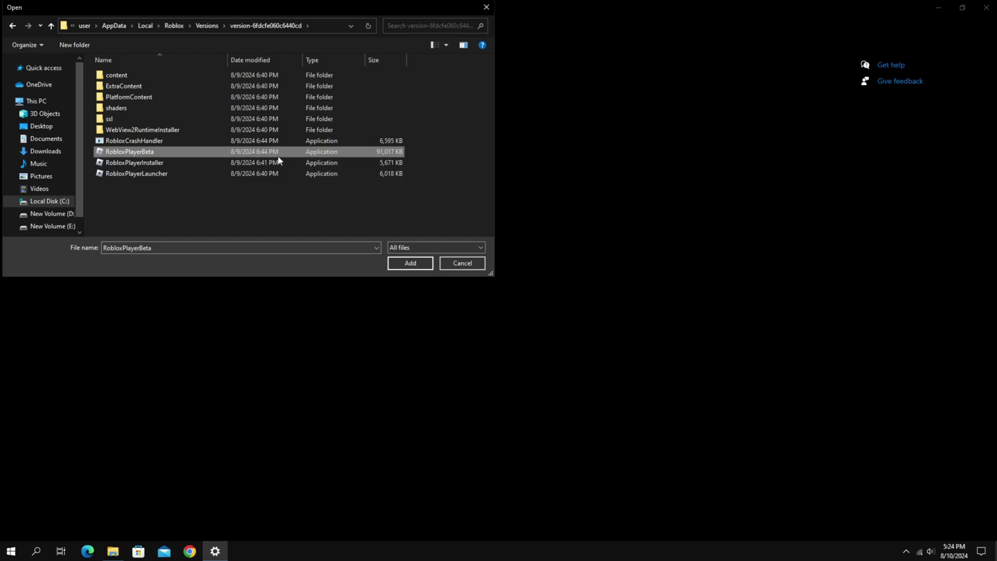
click(408, 264)
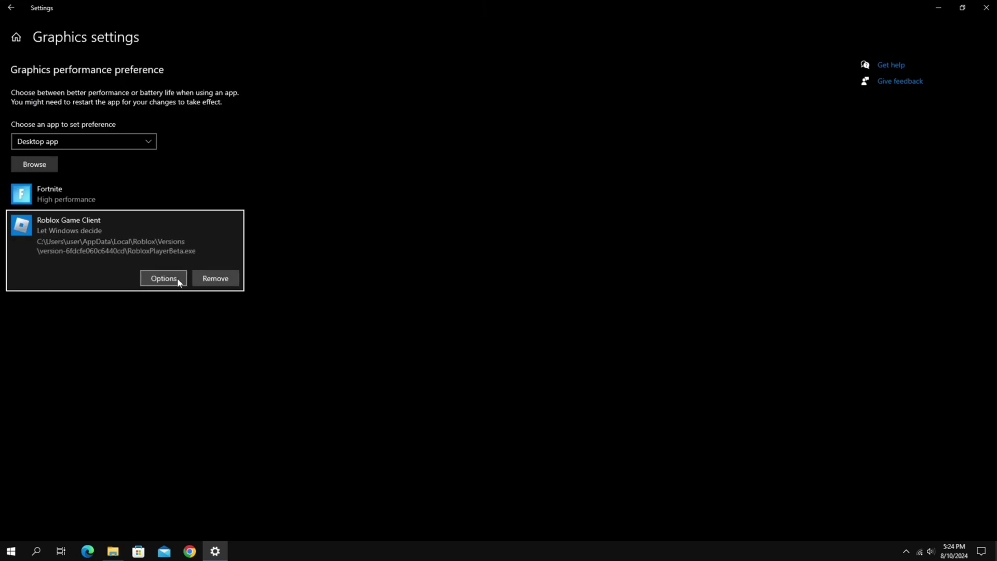
Set the Roblox Game Client's graphics preference to High performance, save it, and close Settings and the Roblox folder window.
click(164, 279)
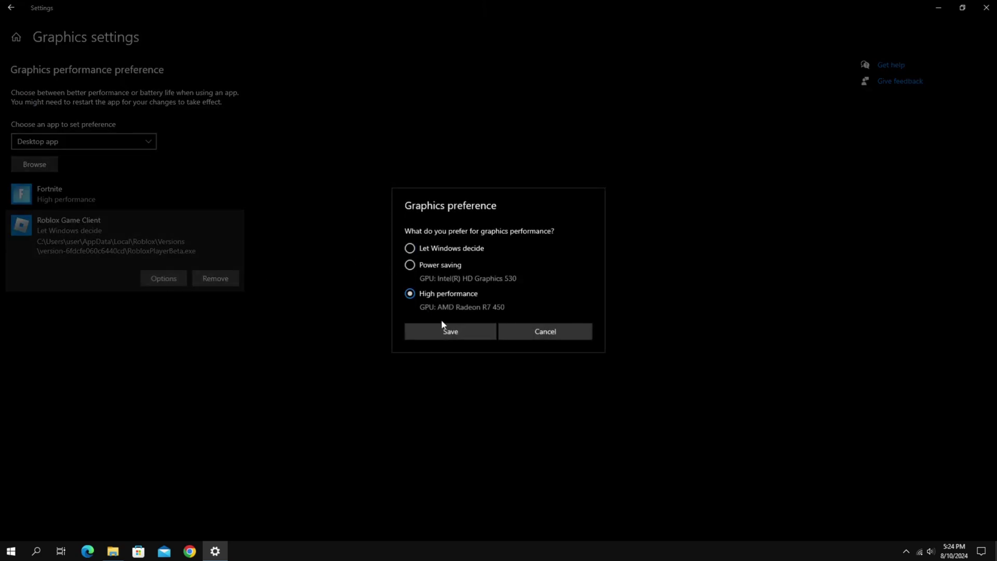
click(451, 333)
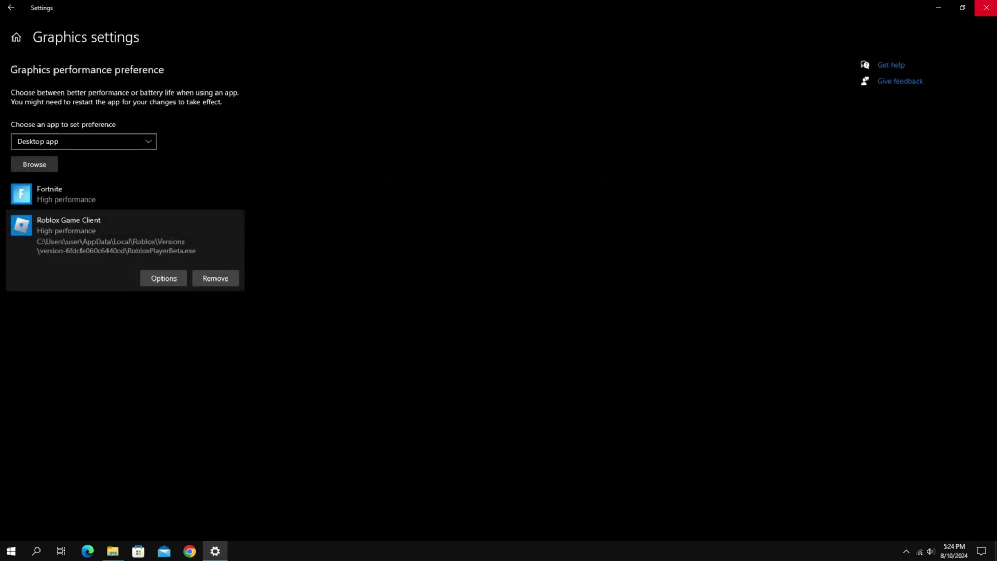
click(986, 7)
click(799, 85)
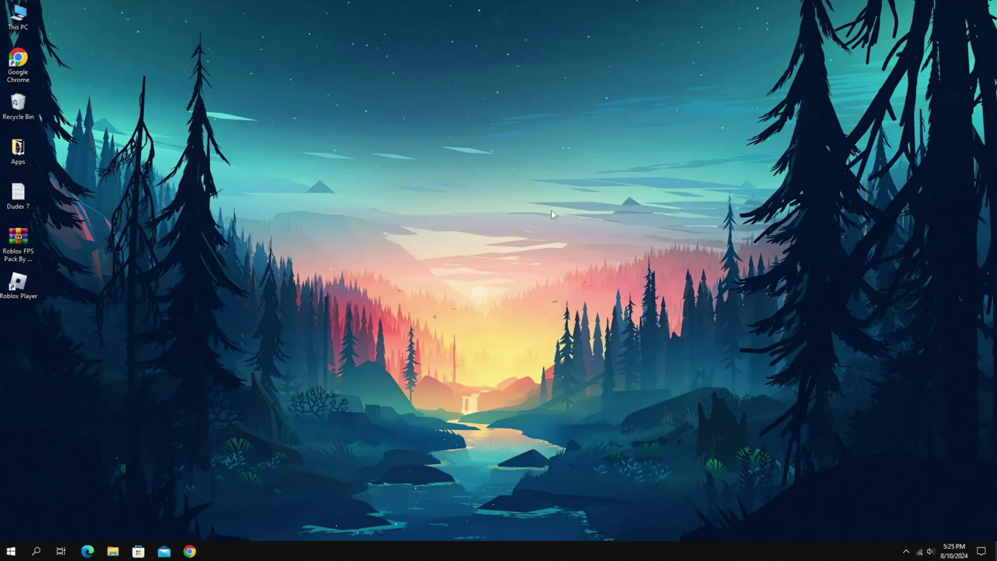
Search Windows for "system configuration" and open the System Configuration app.
key(super)
text(sys)
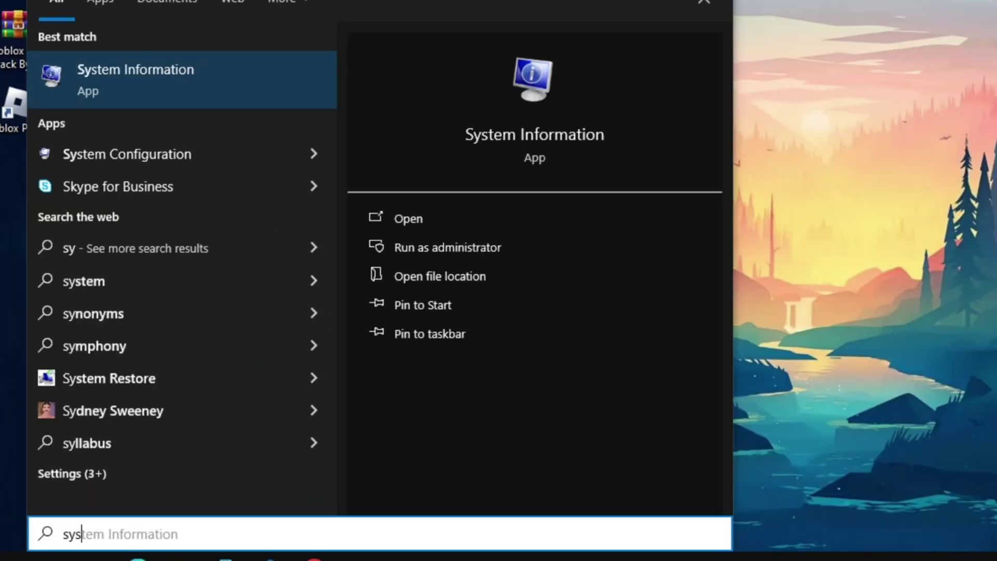
text(tem configur)
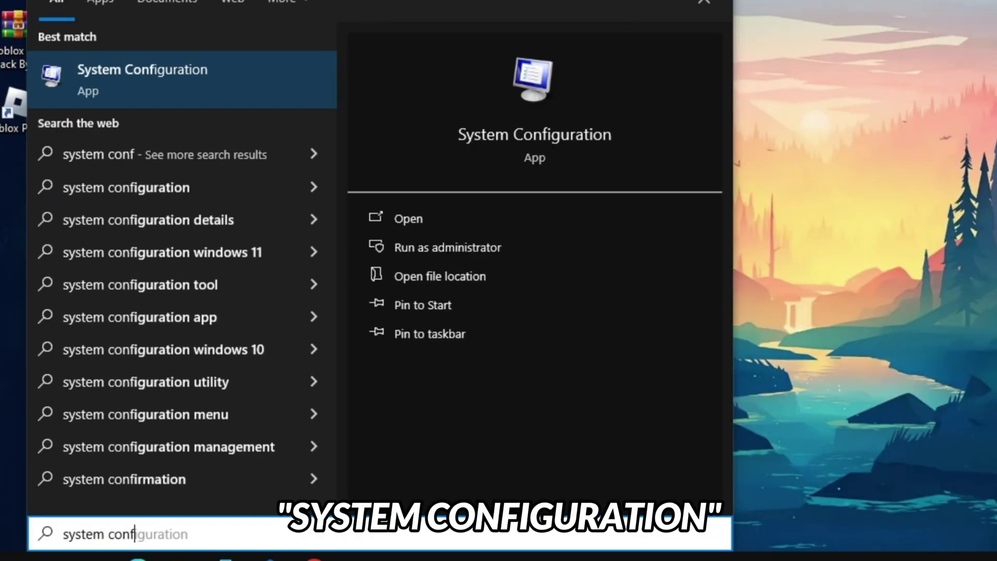
text(ation)
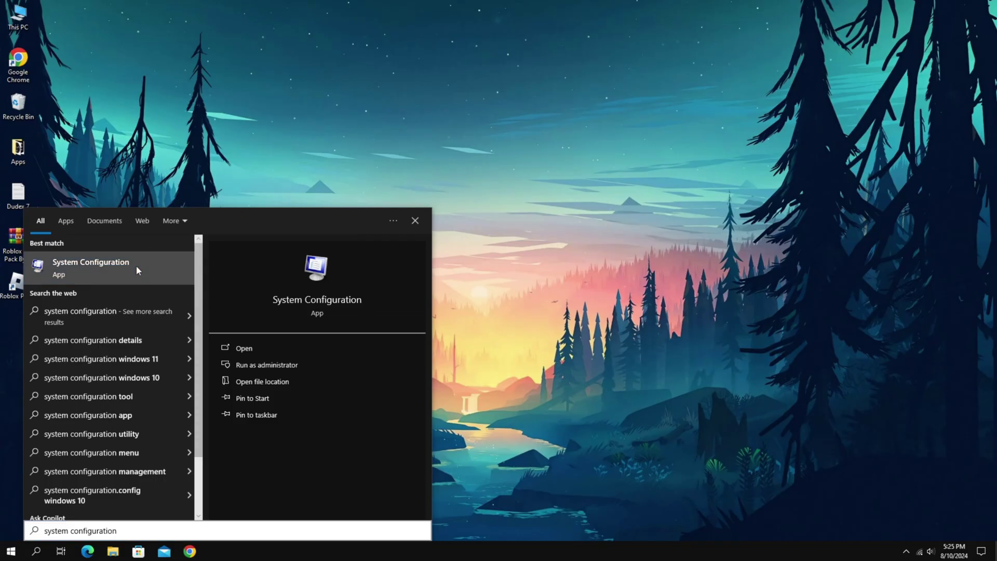
click(228, 79)
Enable the number of processors limit in the advanced boot options, set it to 4, and accept it.
click(390, 196)
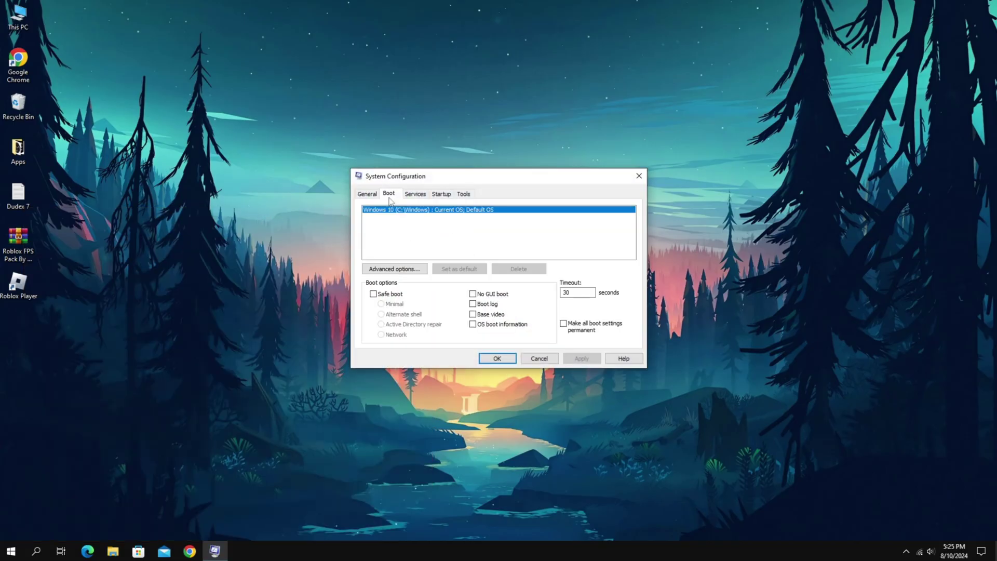
click(401, 269)
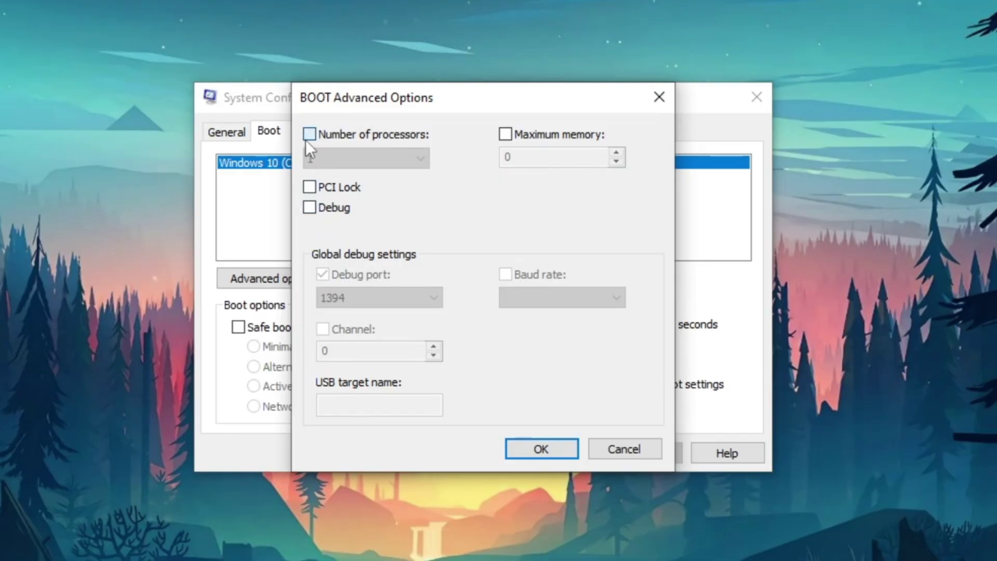
click(409, 195)
click(328, 159)
click(339, 212)
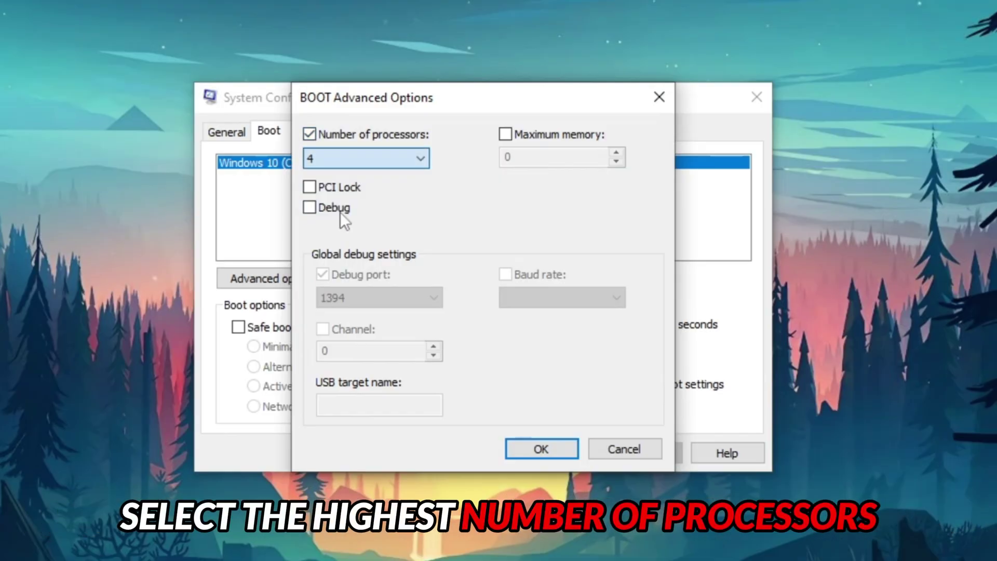
click(552, 447)
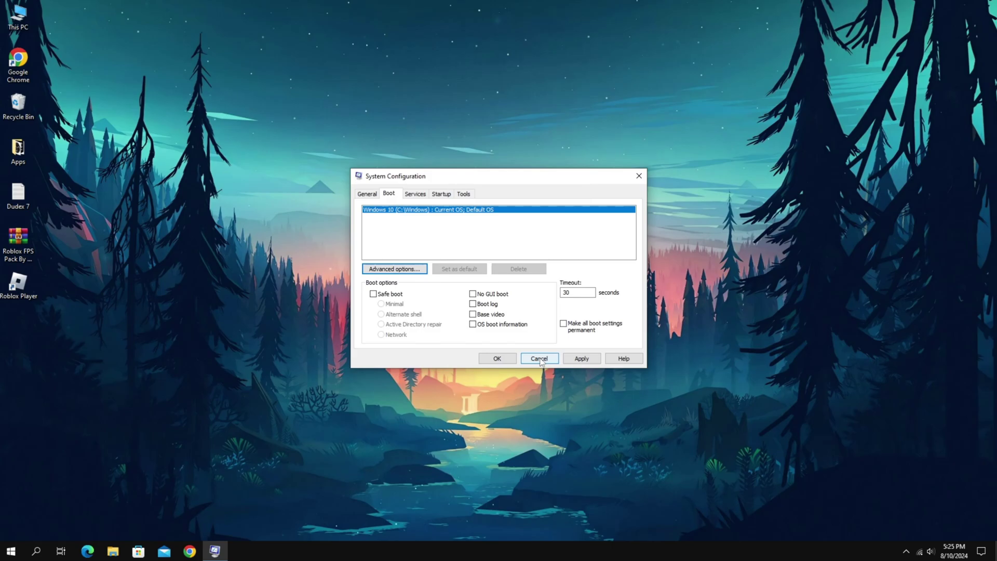
Apply the boot changes in System Configuration and exit it without restarting the computer.
click(581, 359)
click(494, 360)
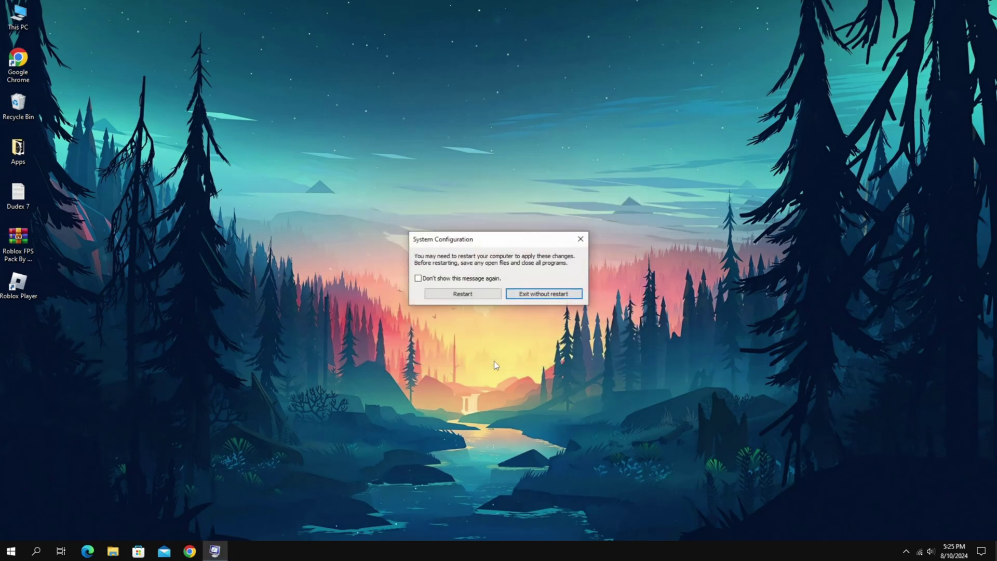
click(554, 296)
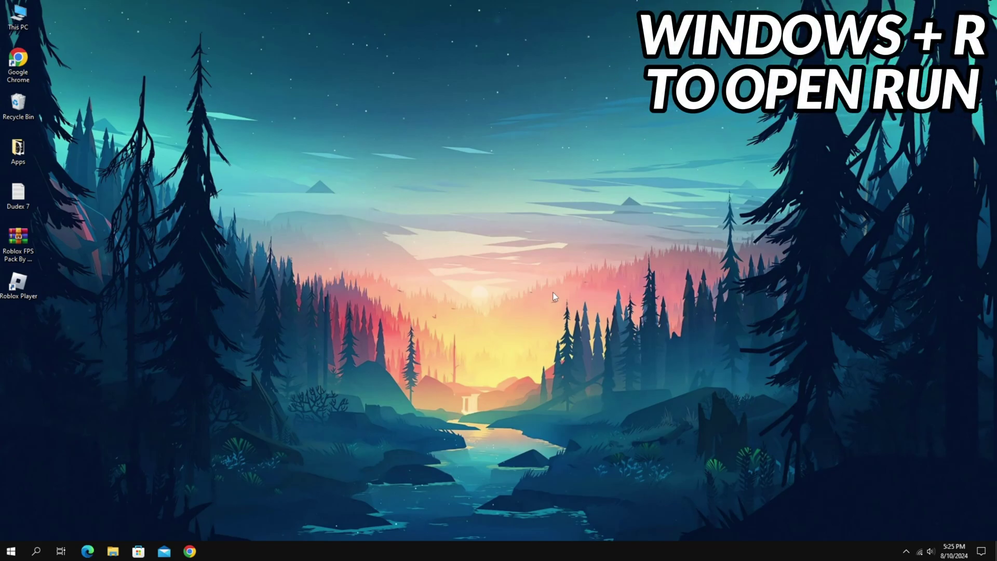
Run gpedit.msc to open the Local Group Policy Editor.
key(super+r)
text(gped)
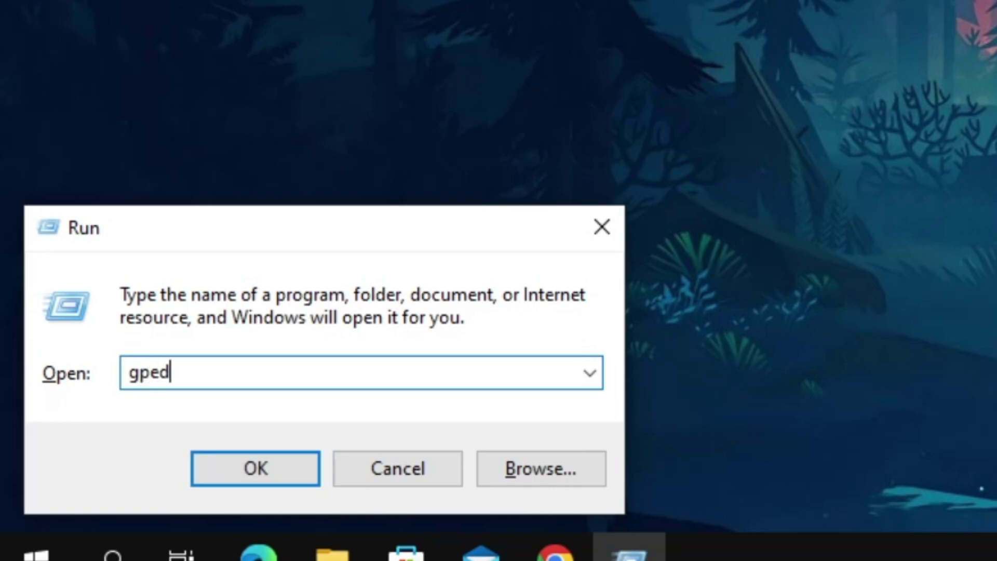
text(it.msc)
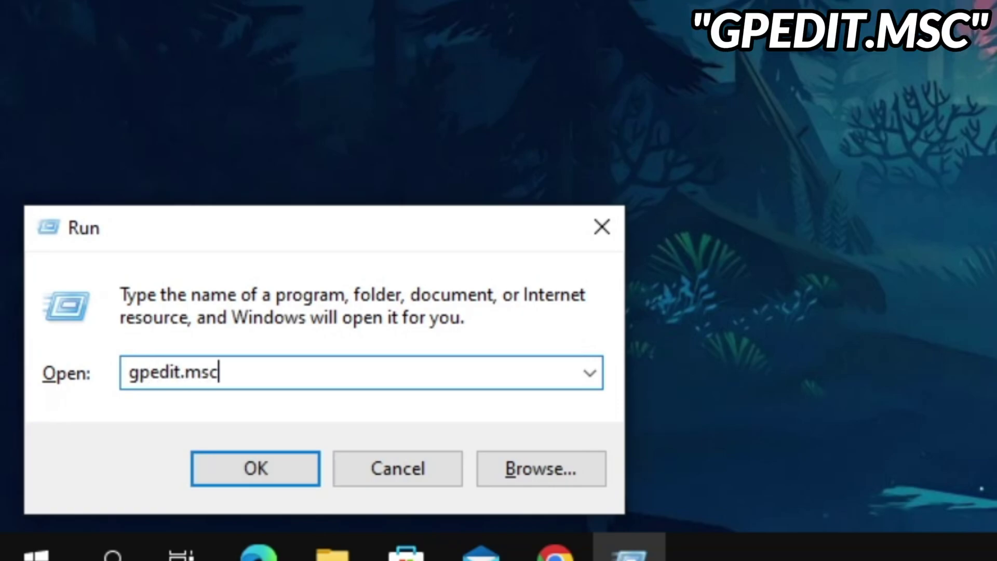
key(Return)
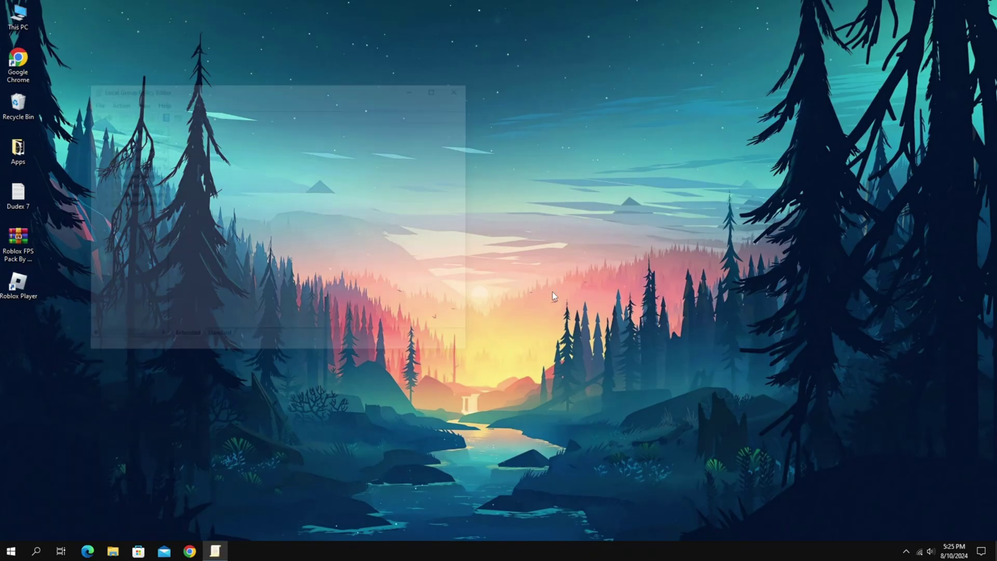
Open the "Let Windows apps run in the background" policy in App Privacy under Computer Configuration's Administrative Templates, Windows Components.
drag(254, 81, 330, 80)
drag(243, 191, 292, 191)
click(130, 179)
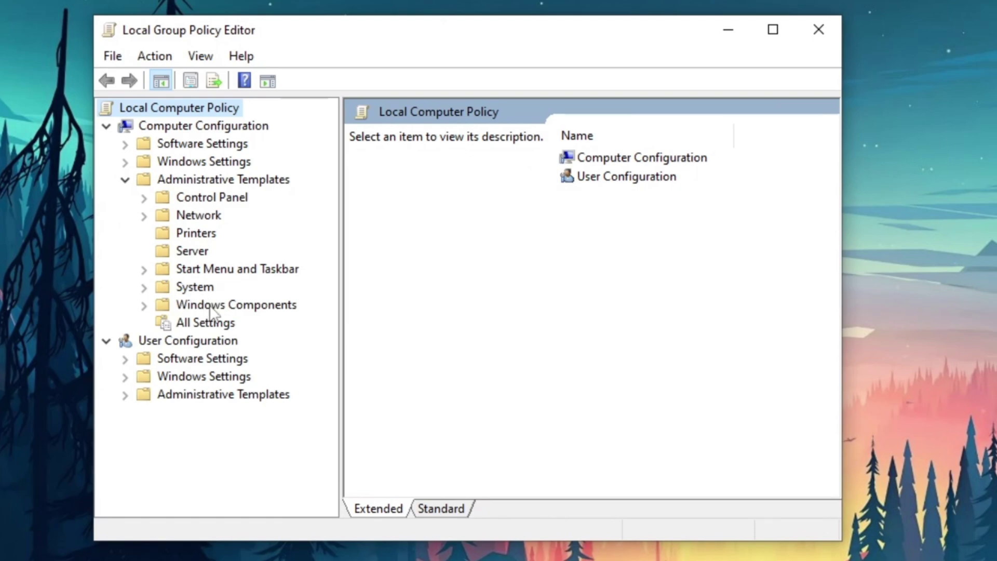
click(210, 305)
double_click(598, 215)
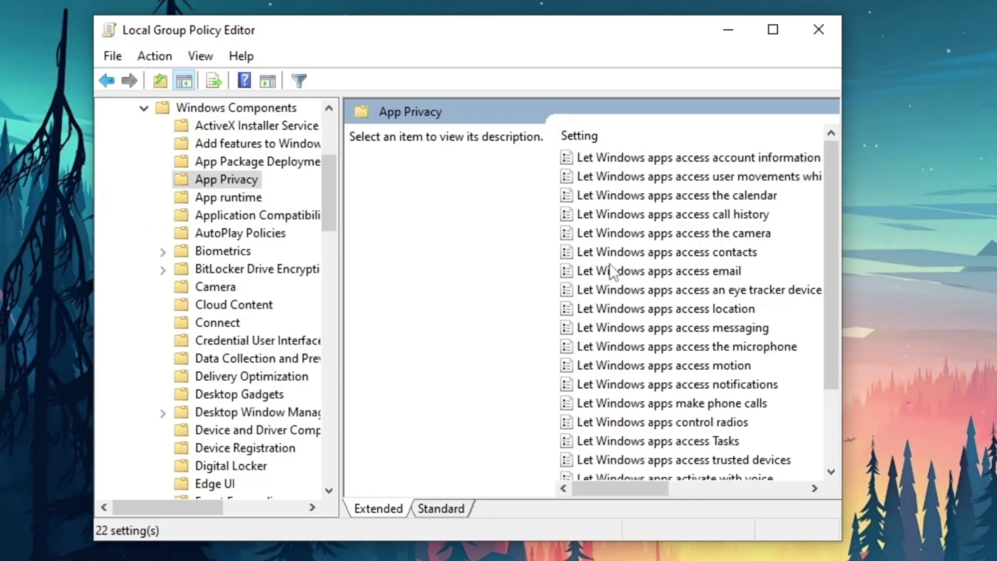
scroll(618, 306, down, 2)
double_click(686, 441)
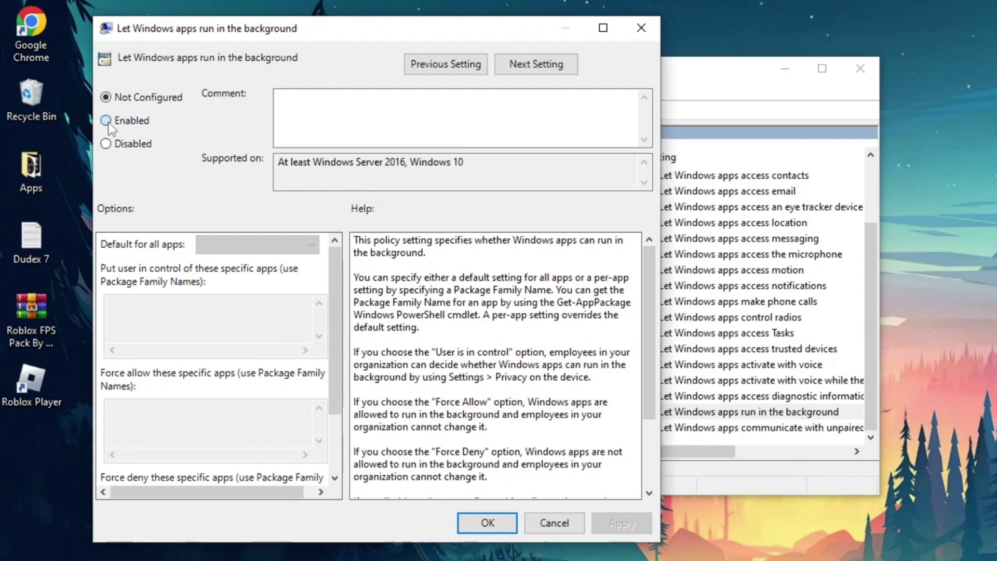
Enable the background apps policy with Force Deny as the default for all apps, apply it, and close the policy editor.
click(107, 121)
click(257, 245)
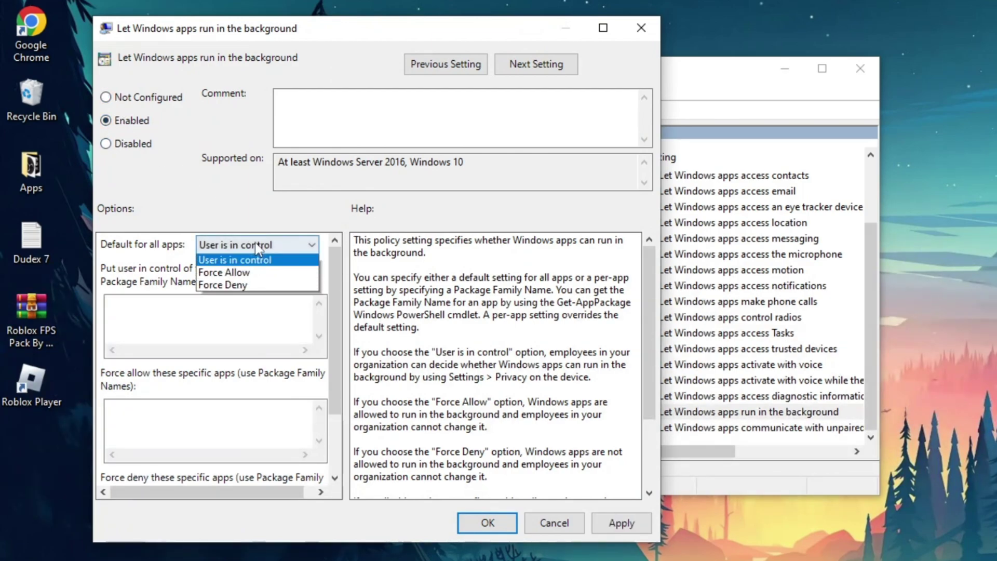
click(287, 286)
click(622, 523)
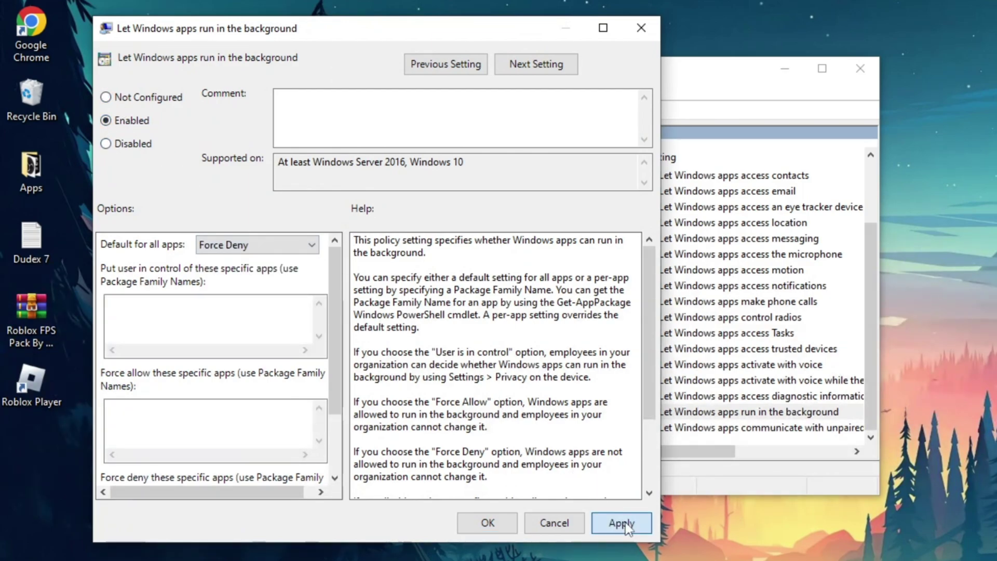
click(487, 523)
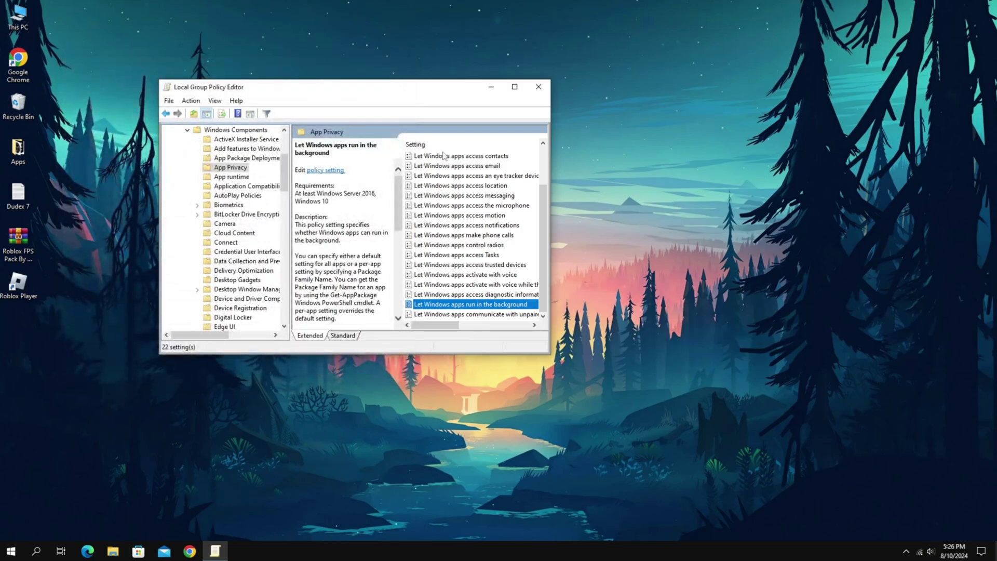
click(534, 87)
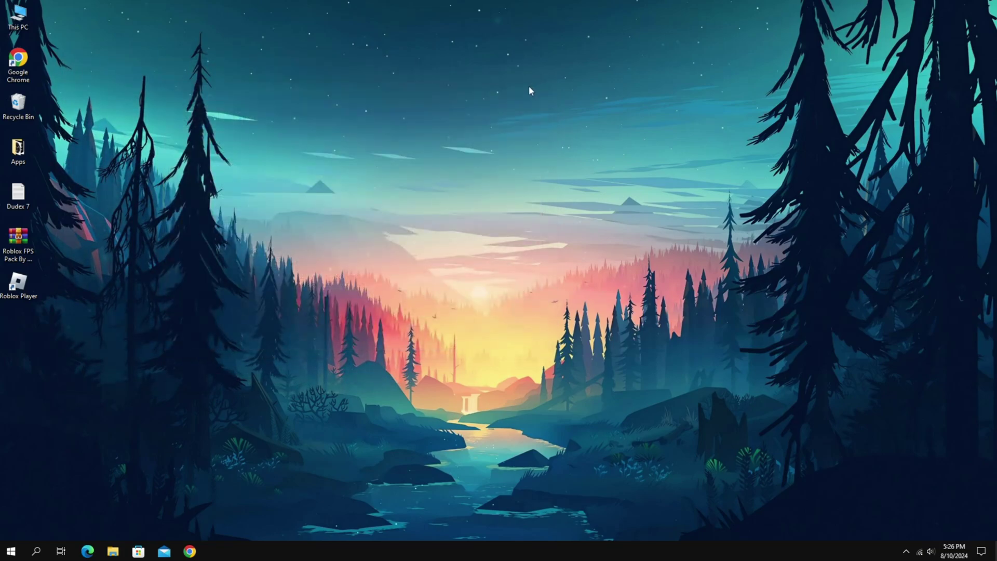
Search Windows for "performance" and open the settings to adjust the appearance and performance of Windows.
key(super)
text(perf)
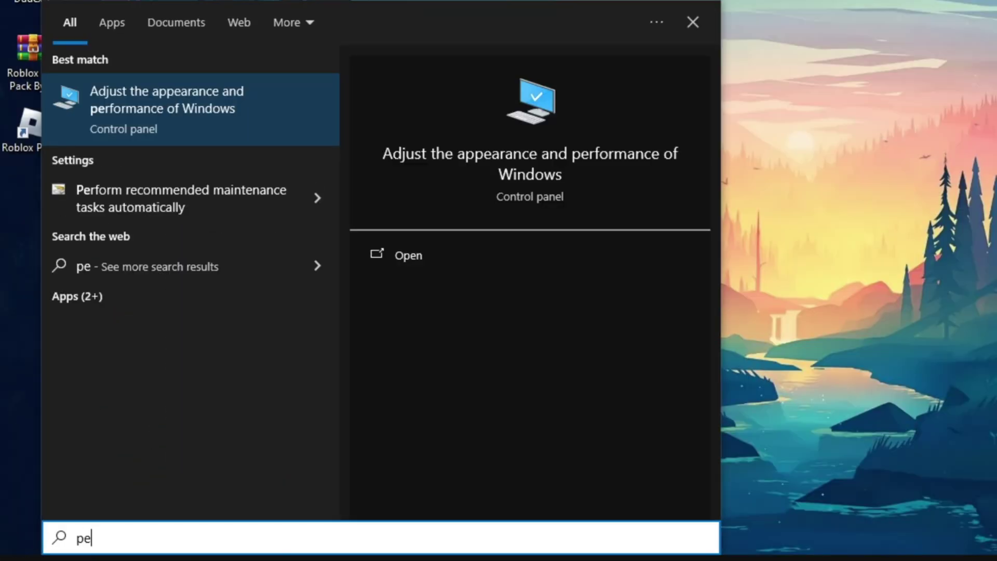
text(ormance)
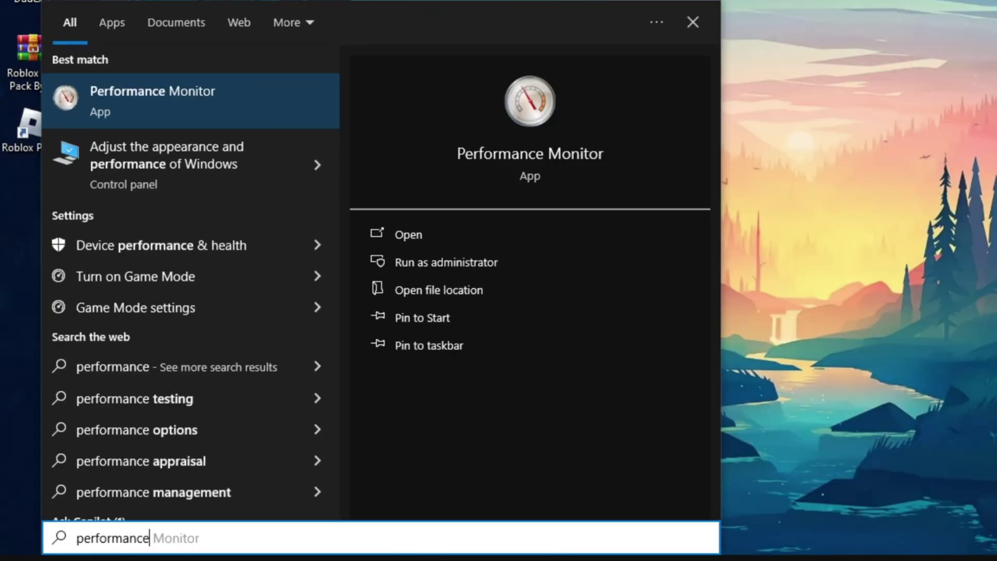
click(278, 148)
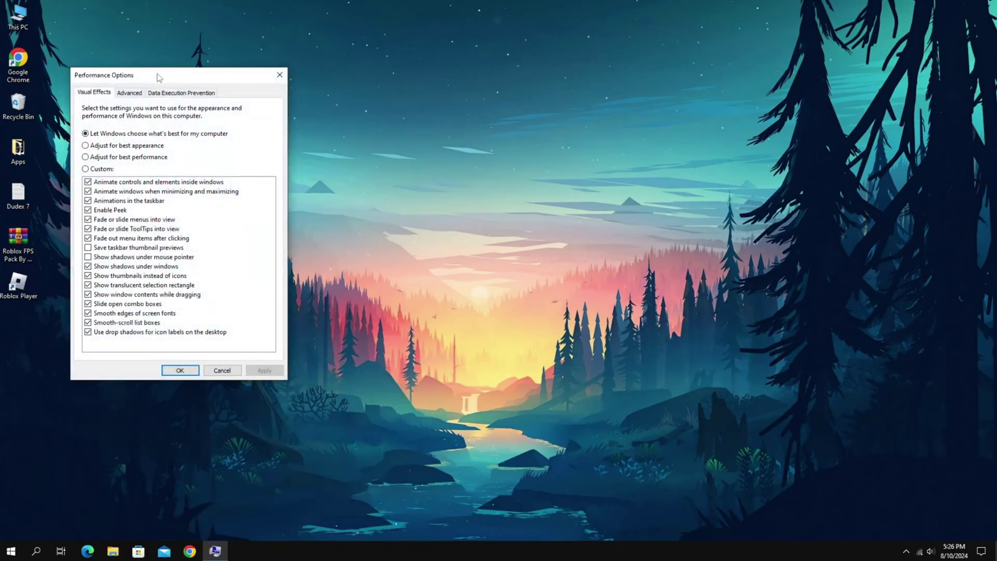
Adjust visual effects for best performance, keep only thumbnails instead of icons and smooth edges of screen fonts enabled, and save.
drag(158, 76, 227, 94)
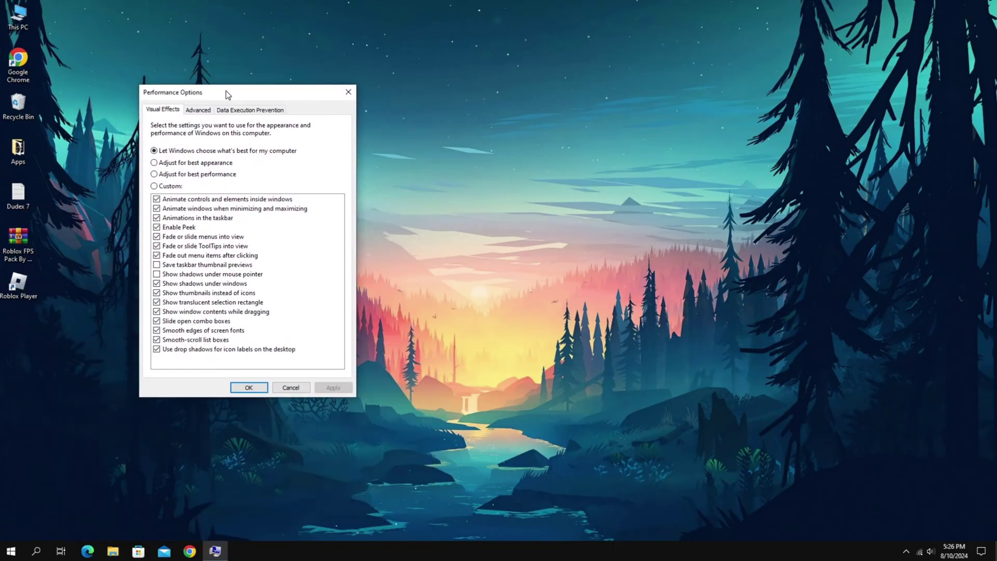
click(239, 158)
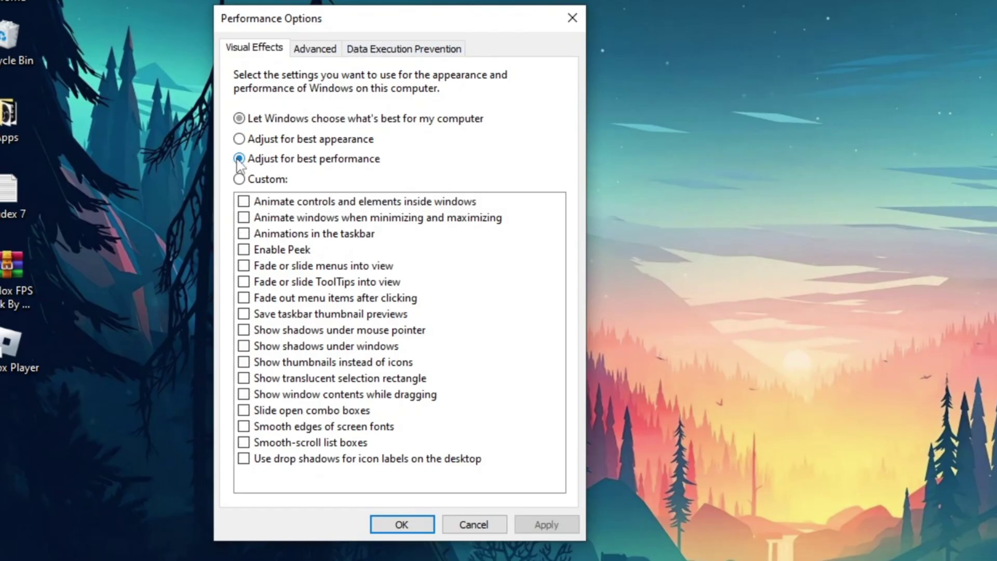
click(244, 362)
click(244, 427)
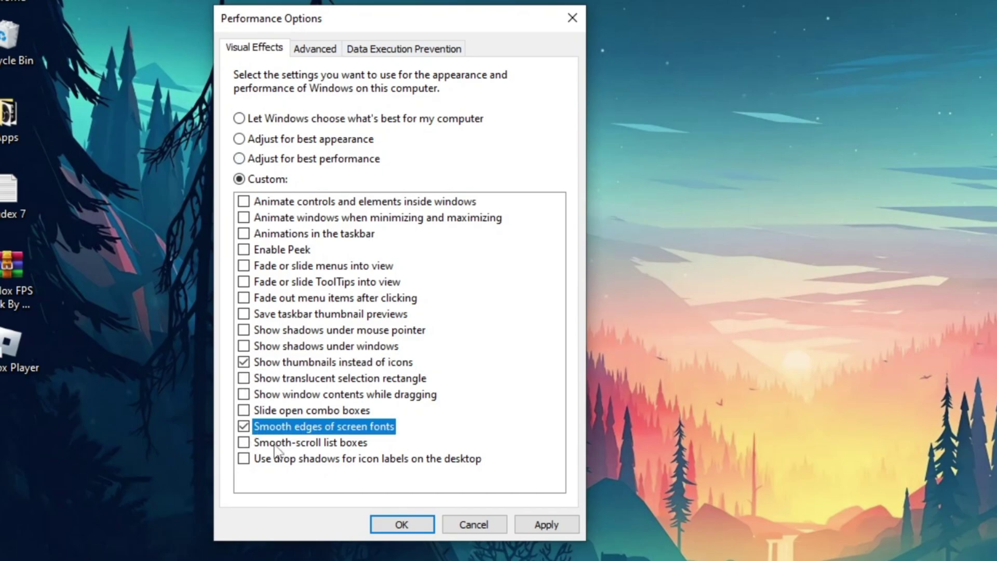
click(543, 522)
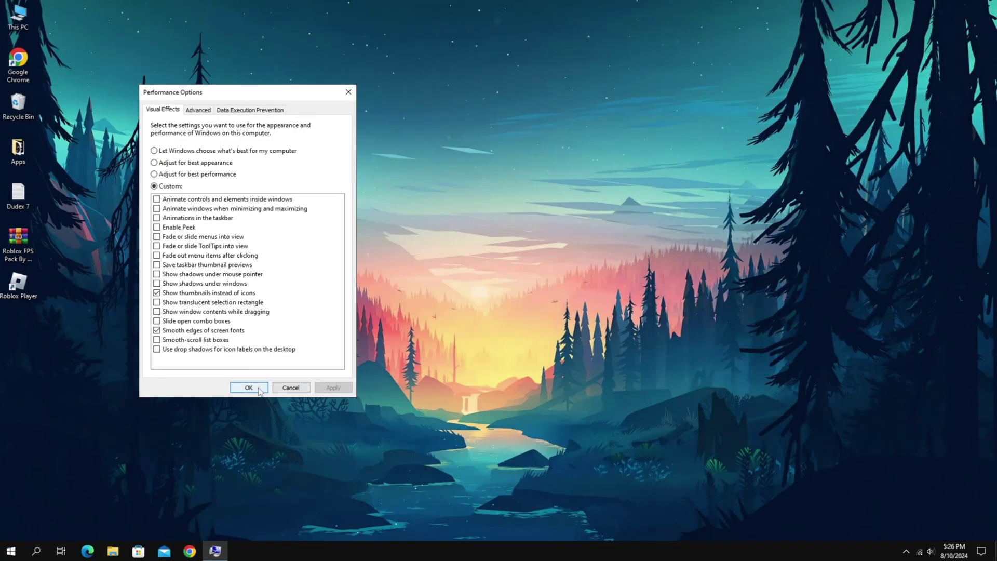
click(249, 388)
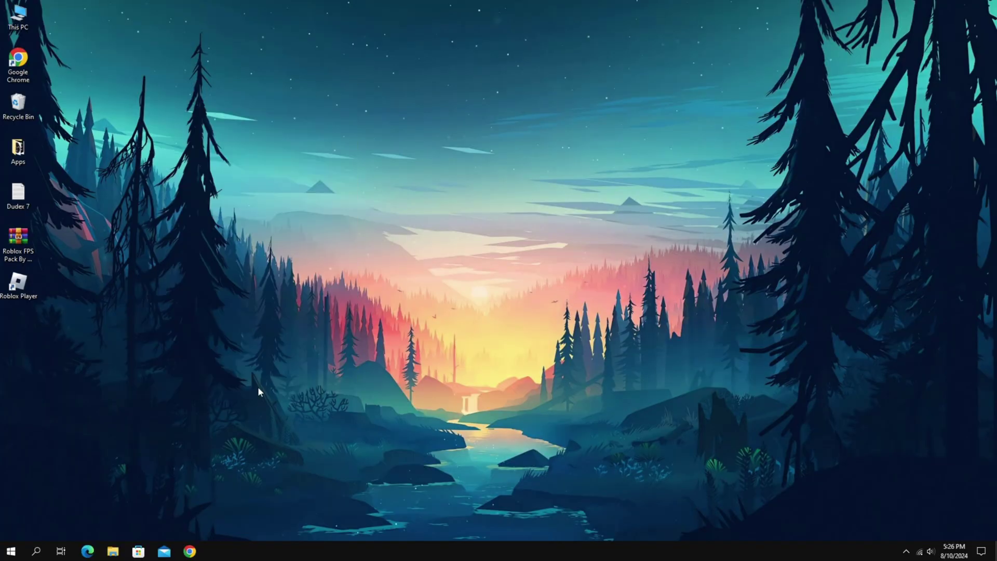
right_click(318, 287)
click(337, 330)
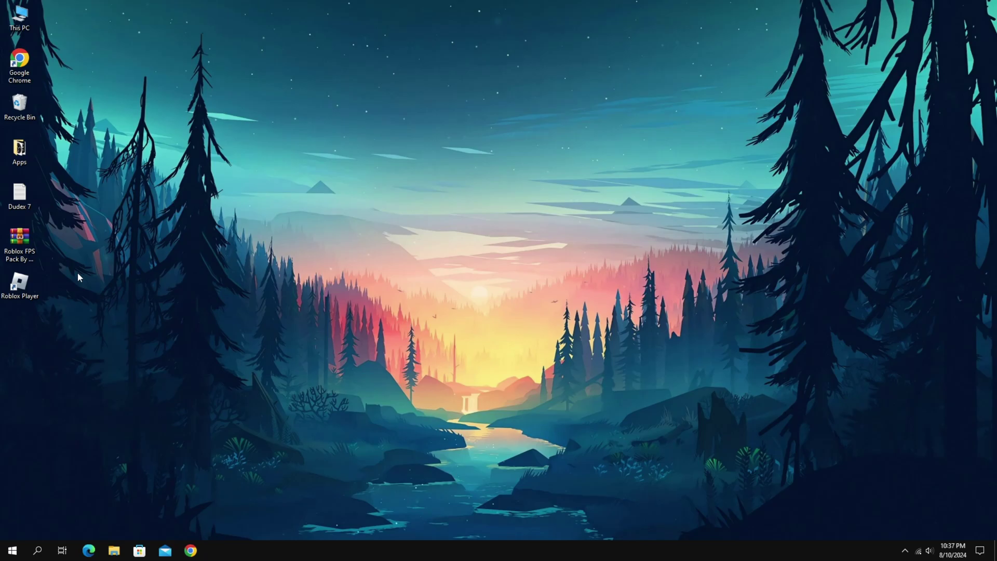
Extract the Roblox FPS Pack archive onto the desktop and open the extracted folder.
right_click(19, 245)
click(60, 300)
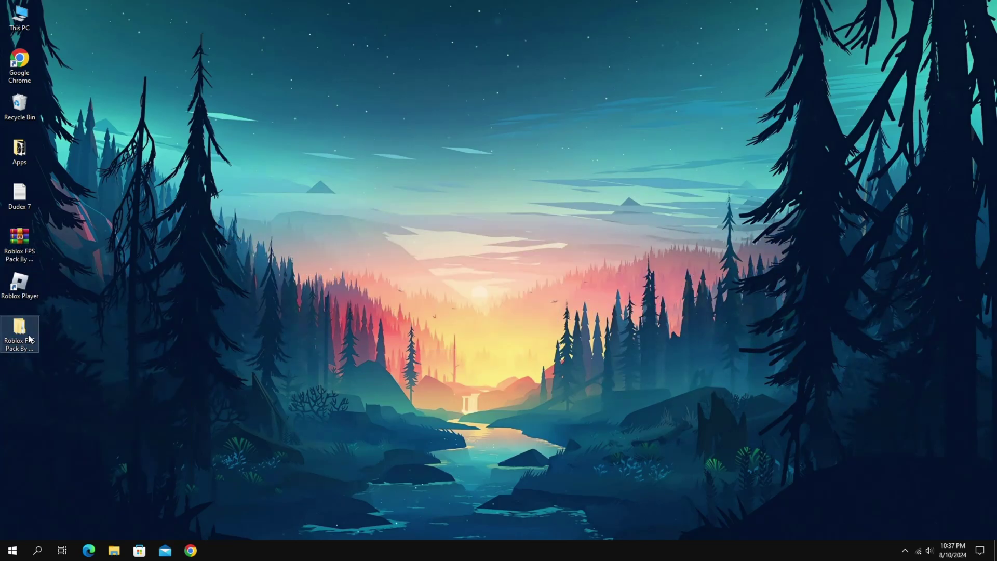
double_click(29, 339)
Add the 16 GB registry file from the 1 Ram Optimization folder to the registry.
click(442, 154)
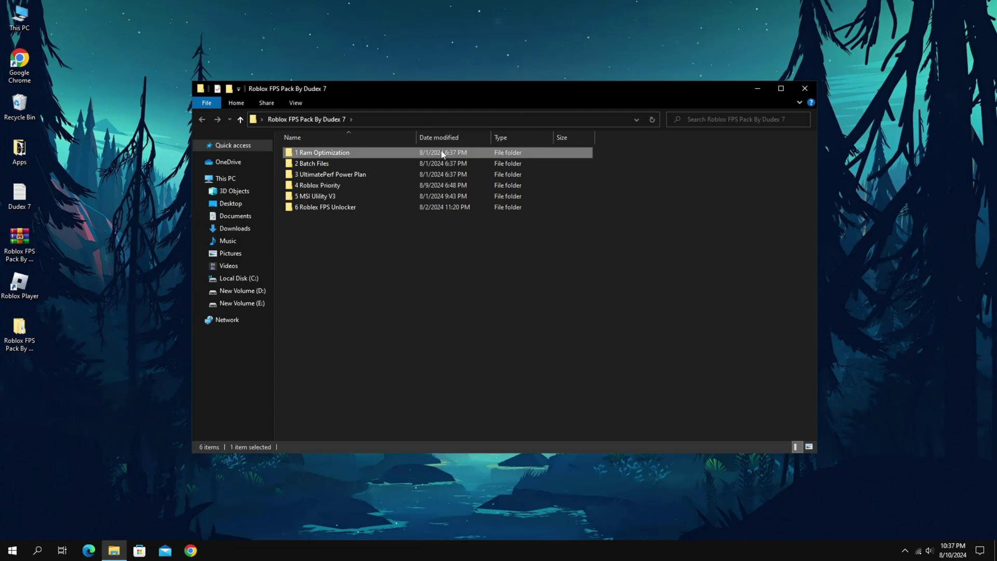
double_click(442, 154)
drag(379, 300, 362, 159)
click(361, 152)
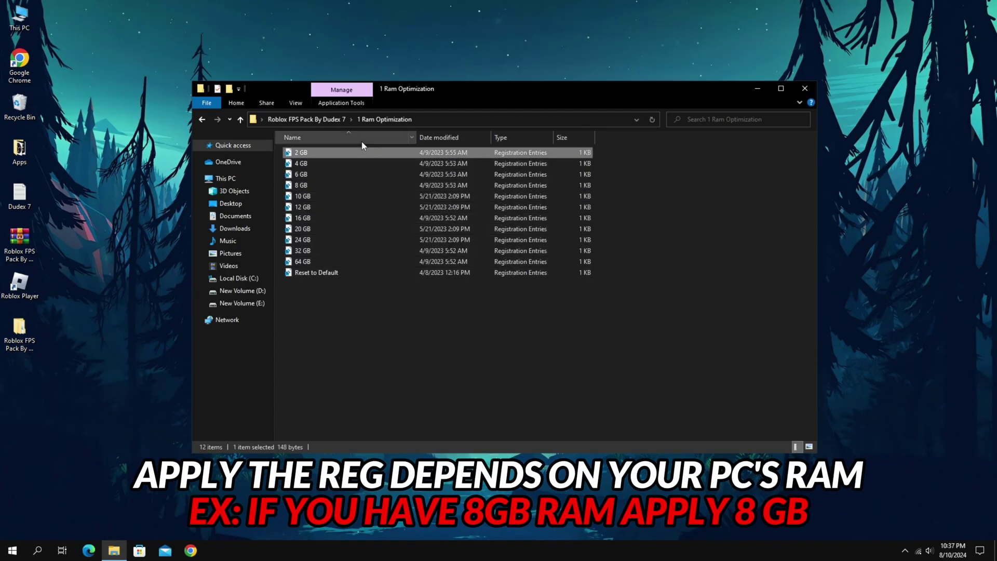
double_click(332, 219)
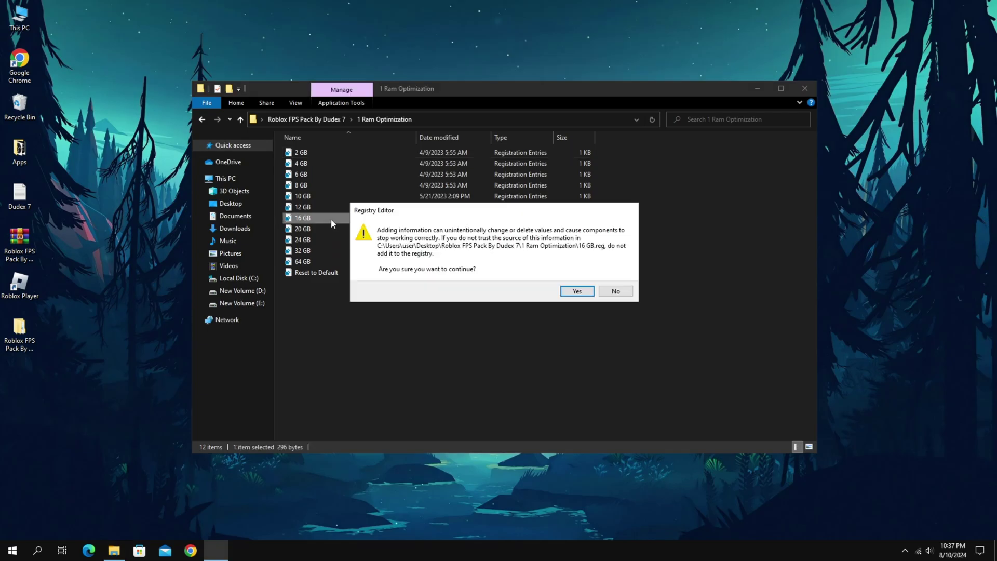
click(577, 291)
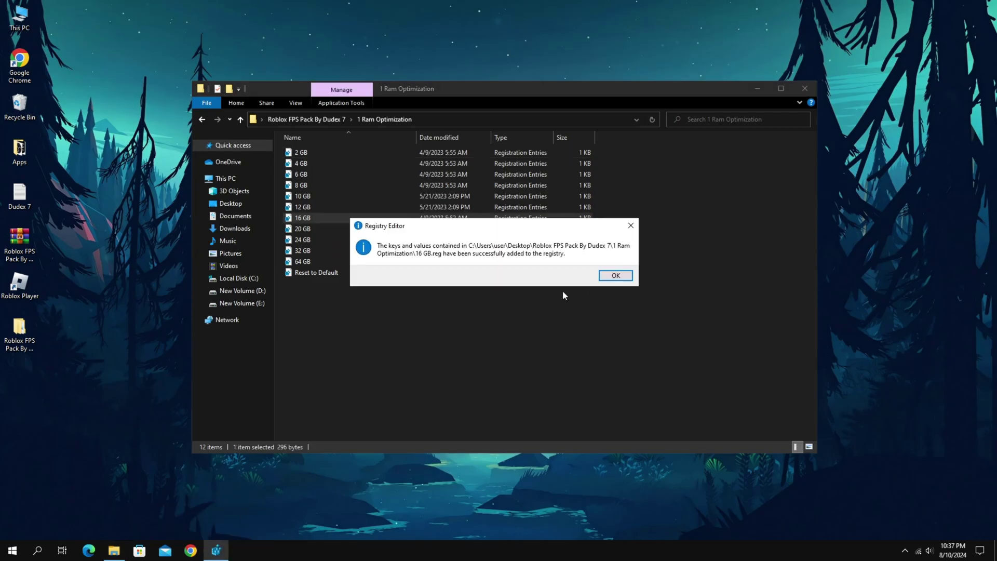
click(615, 275)
Run the Clean Windows batch file from the 2 Batch Files folder as administrator and exit it once the cleanup is done.
click(197, 116)
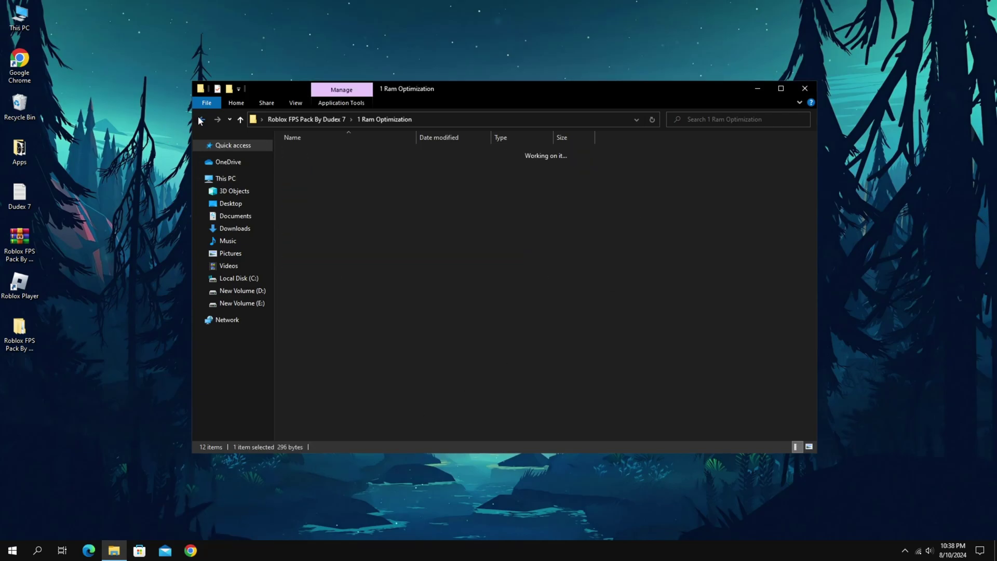
double_click(314, 161)
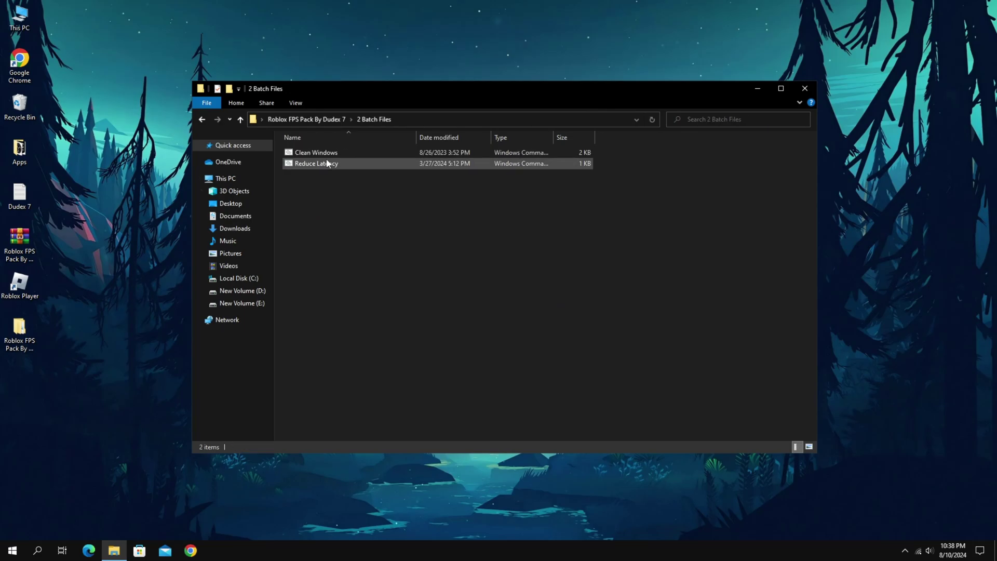
click(326, 154)
right_click(327, 153)
click(366, 195)
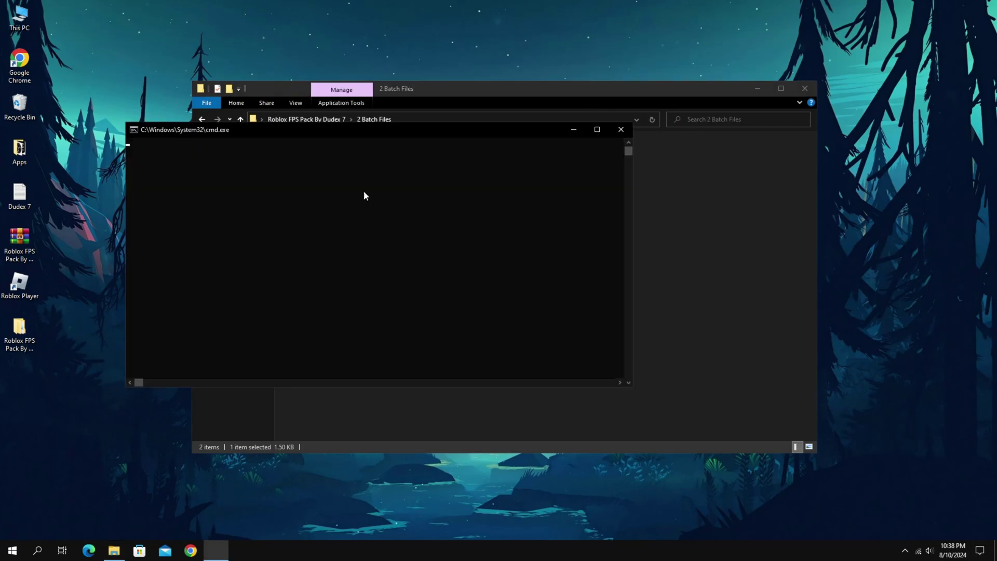
key(Return)
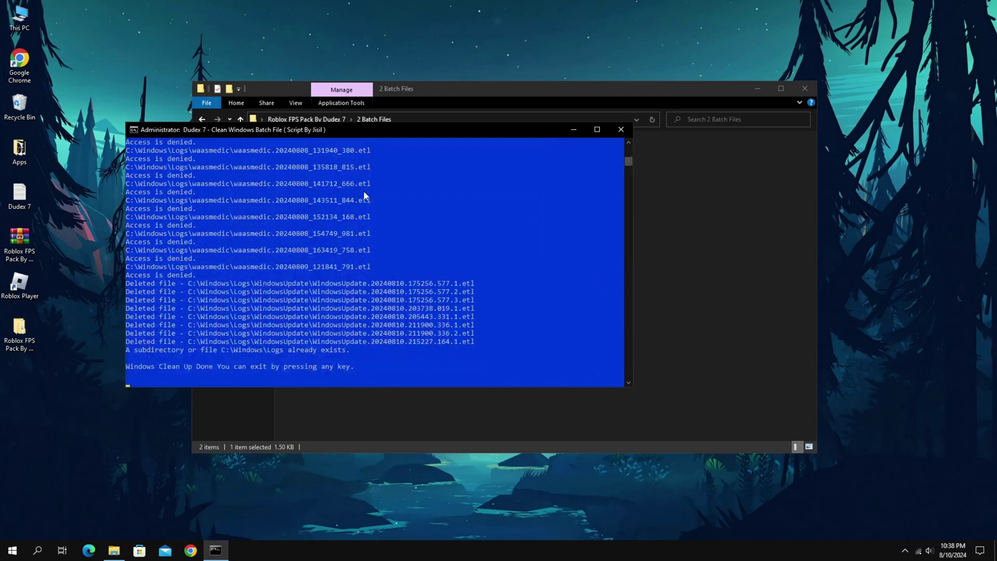
key(Return)
Run the Reduce Latency batch file as administrator, start its process, and close it on completion.
click(332, 164)
right_click(333, 164)
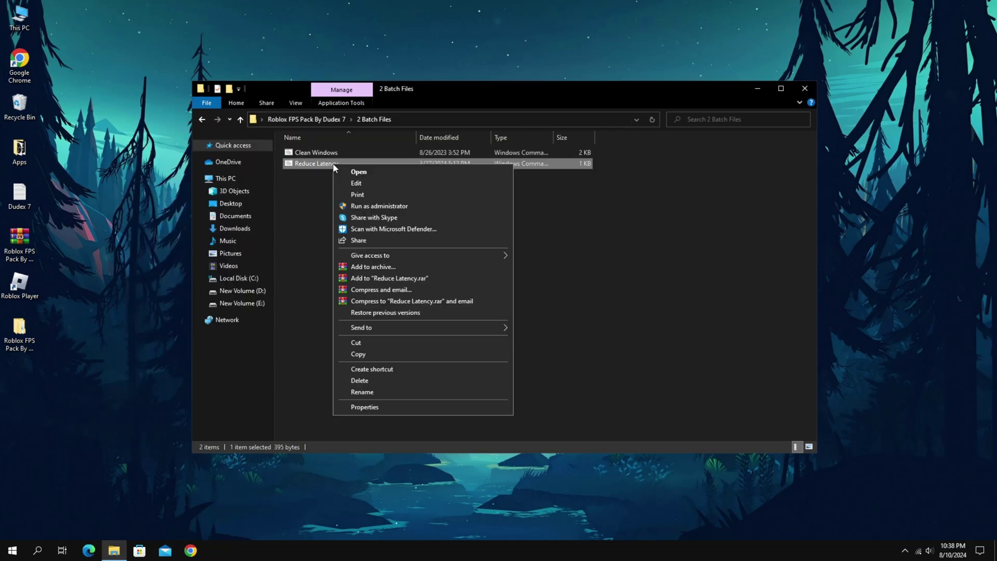
click(366, 207)
key(Return)
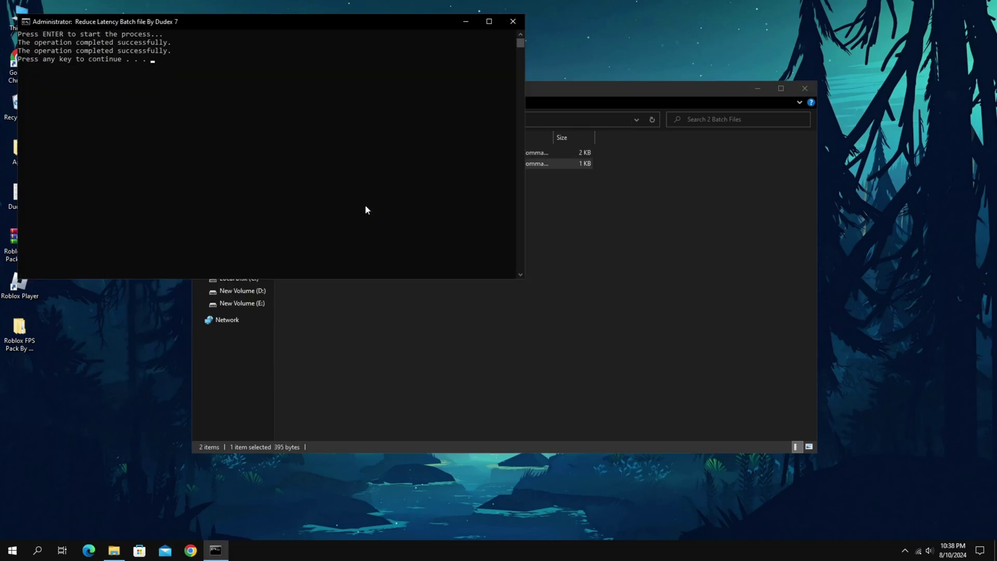
key(Return)
Run the Add Power Plan batch file from the 3 UltimatePerf Power Plan folder and start its process.
click(202, 124)
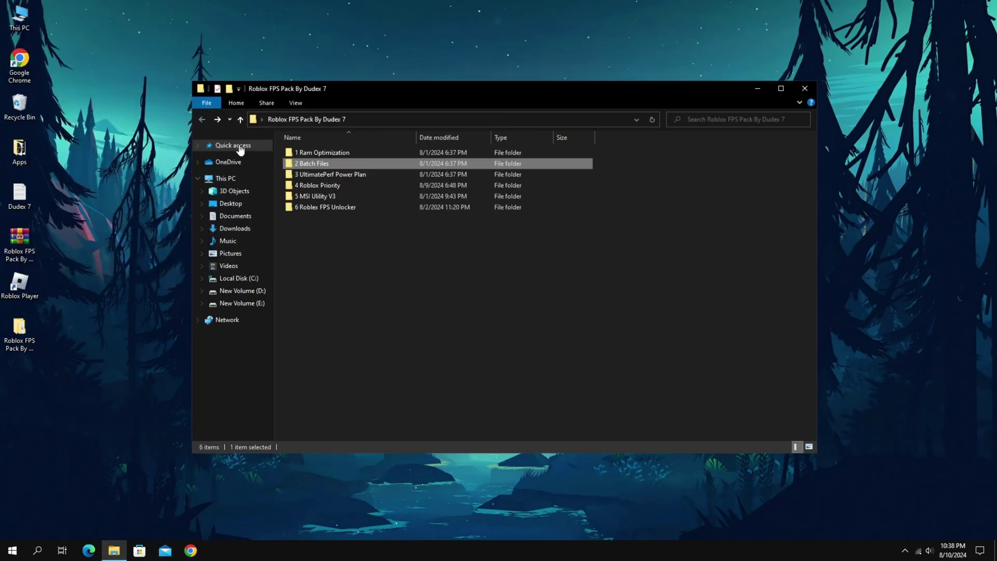
double_click(324, 175)
double_click(322, 152)
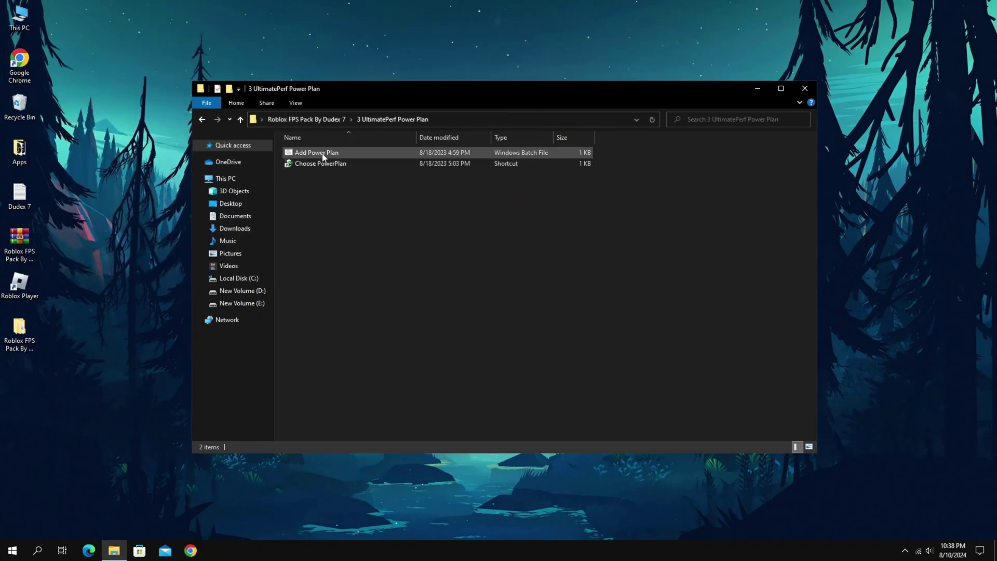
key(Return)
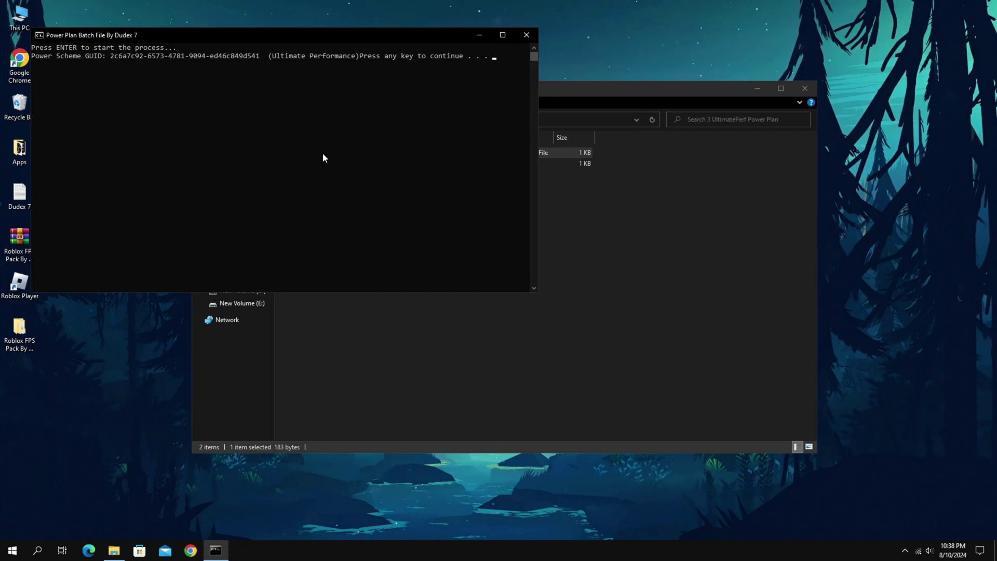
Exit the finished Add Power Plan batch file and check the selected power plan through the Choose PowerPlan shortcut.
key(Return)
click(337, 164)
double_click(338, 165)
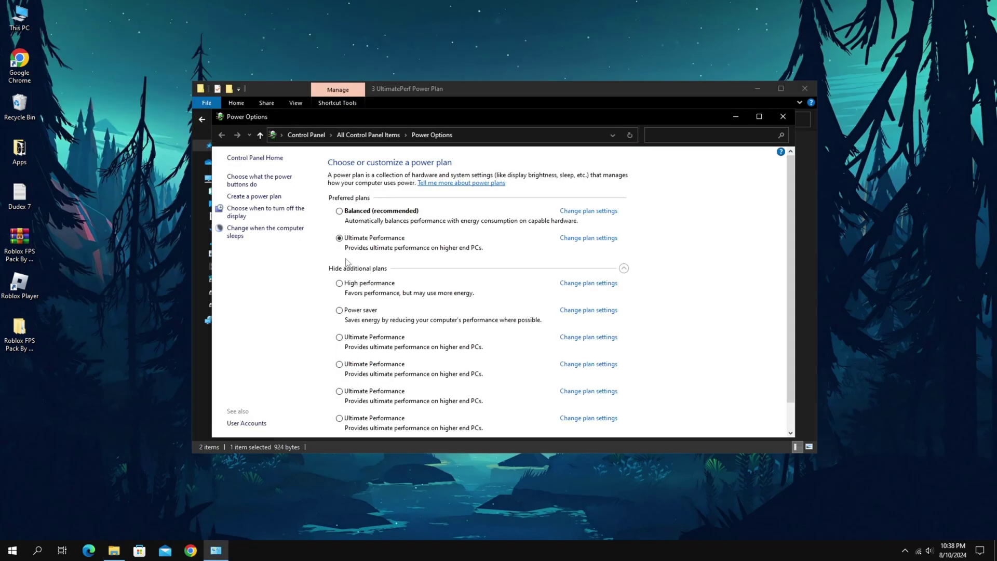
scroll(371, 305, down, 1)
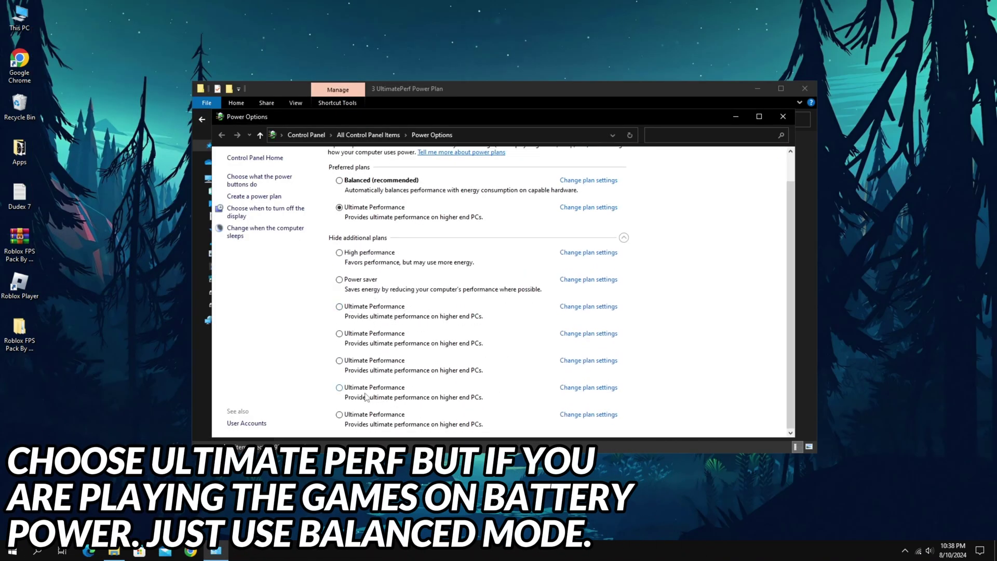
click(783, 116)
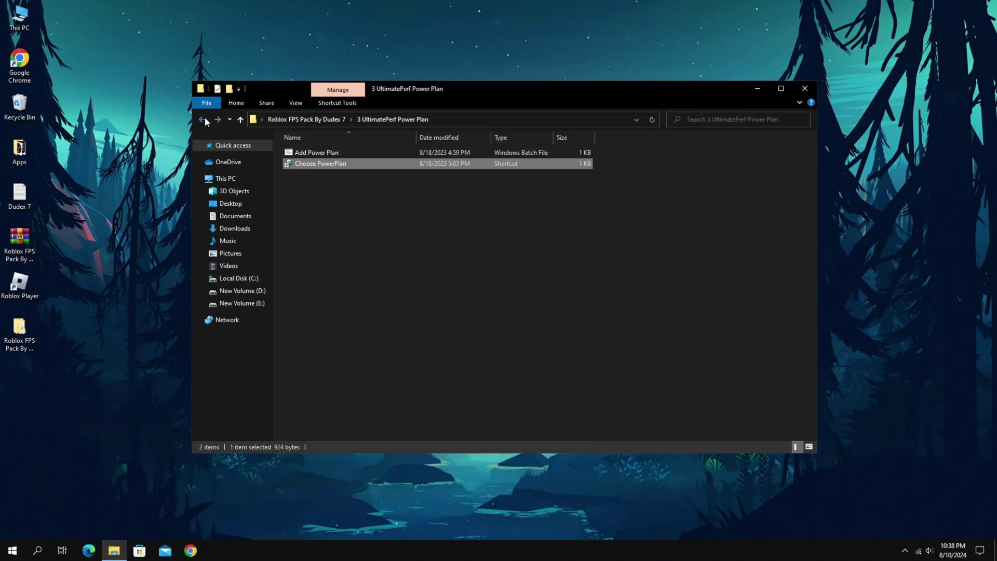
Add the Roblox High Priority registry file from the 4 Roblox Priority folder to the registry.
click(202, 119)
double_click(308, 186)
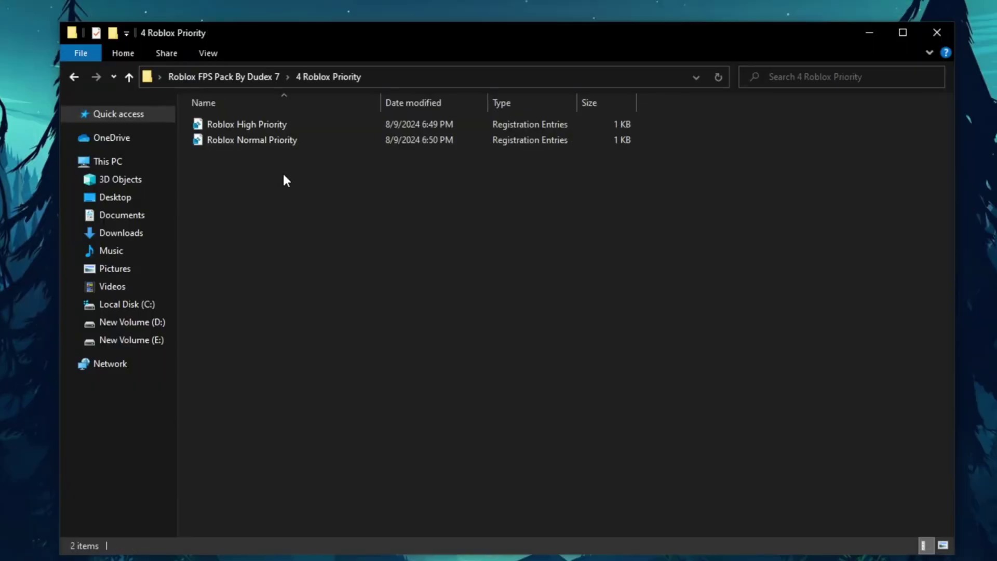
drag(330, 190, 329, 153)
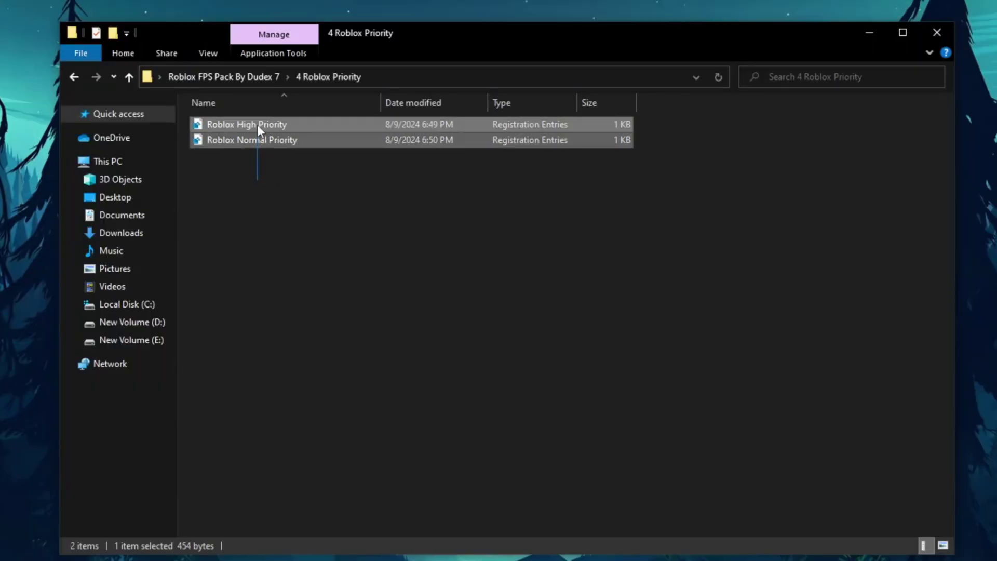
drag(258, 127, 254, 151)
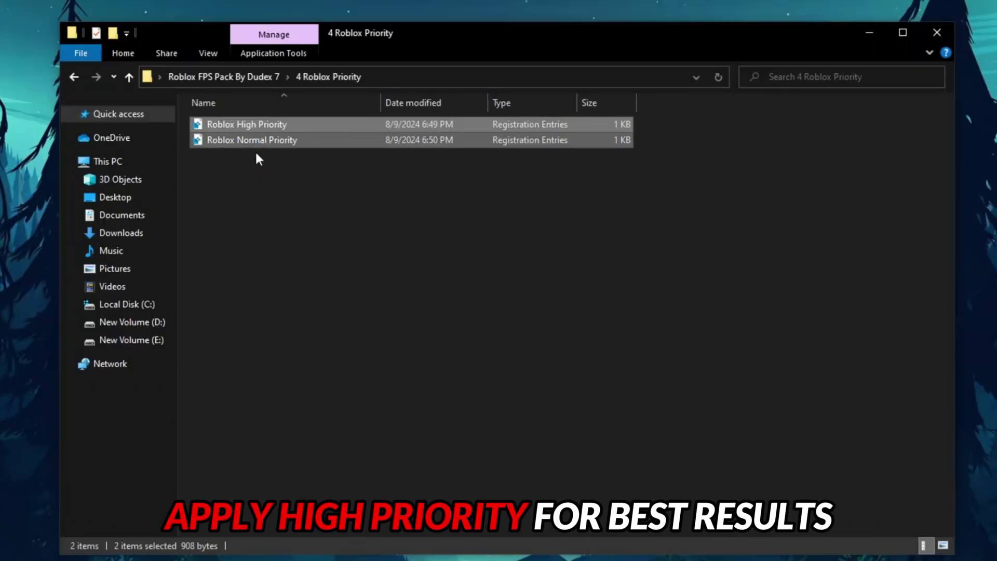
double_click(258, 125)
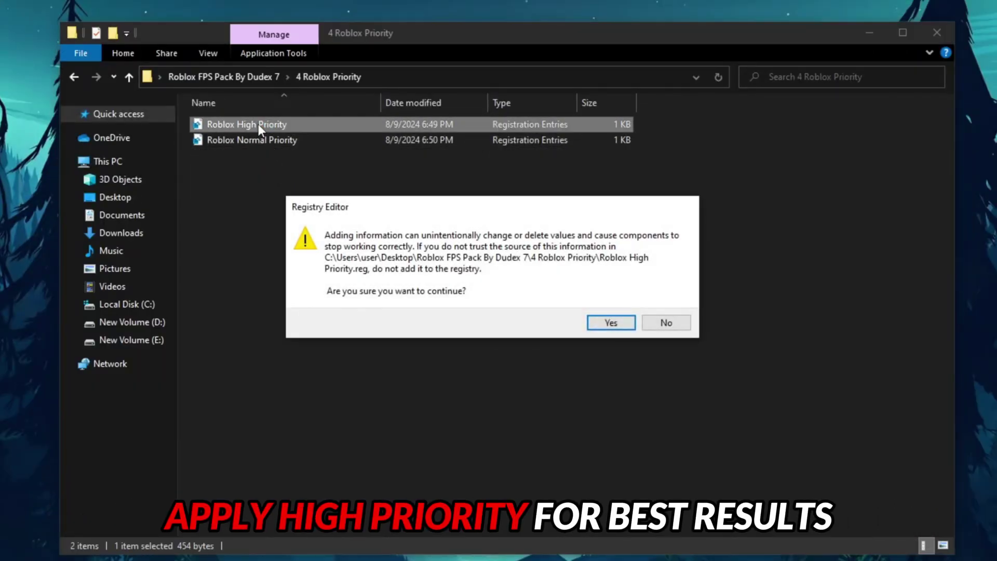
click(608, 322)
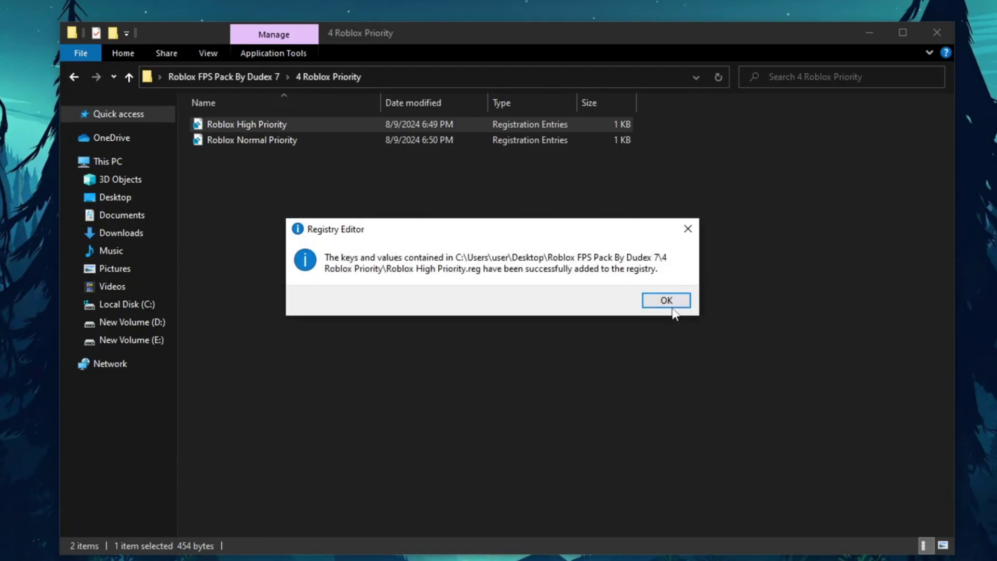
click(665, 300)
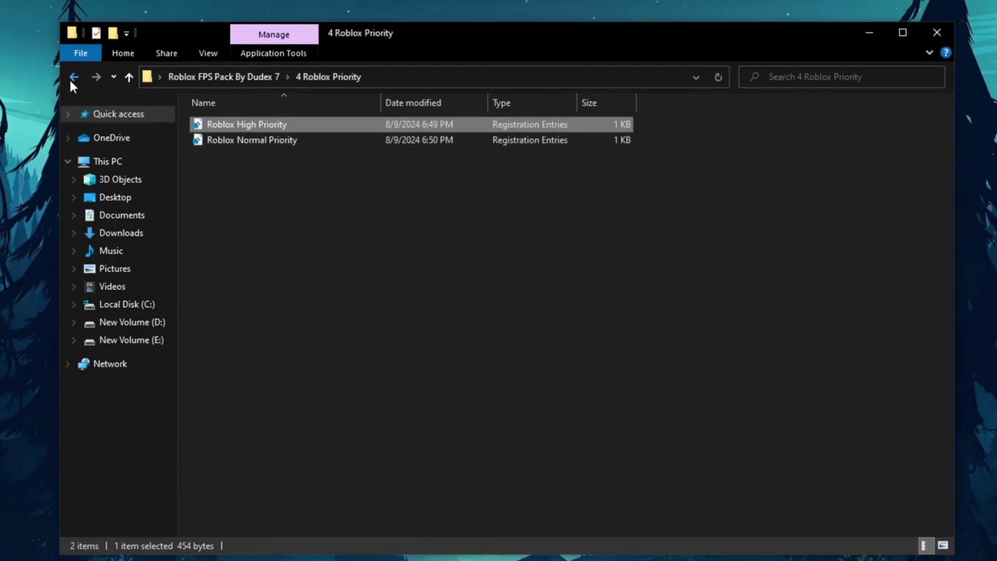
Run MSI_util_v3 from the 5 MSI Utility V3 folder as administrator and apply MSI mode to the AMD Radeon R7 450.
click(73, 77)
click(317, 154)
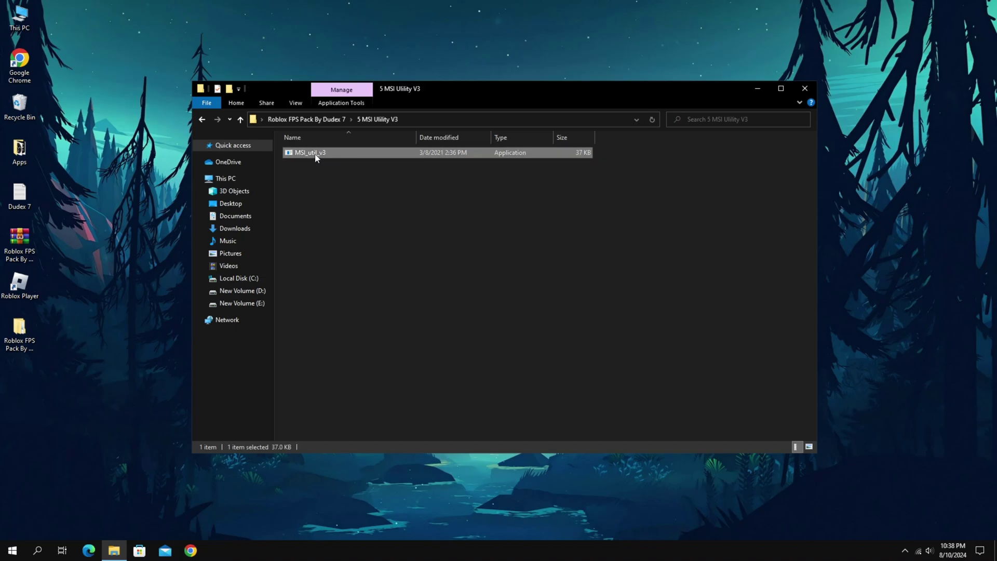
right_click(315, 156)
click(338, 172)
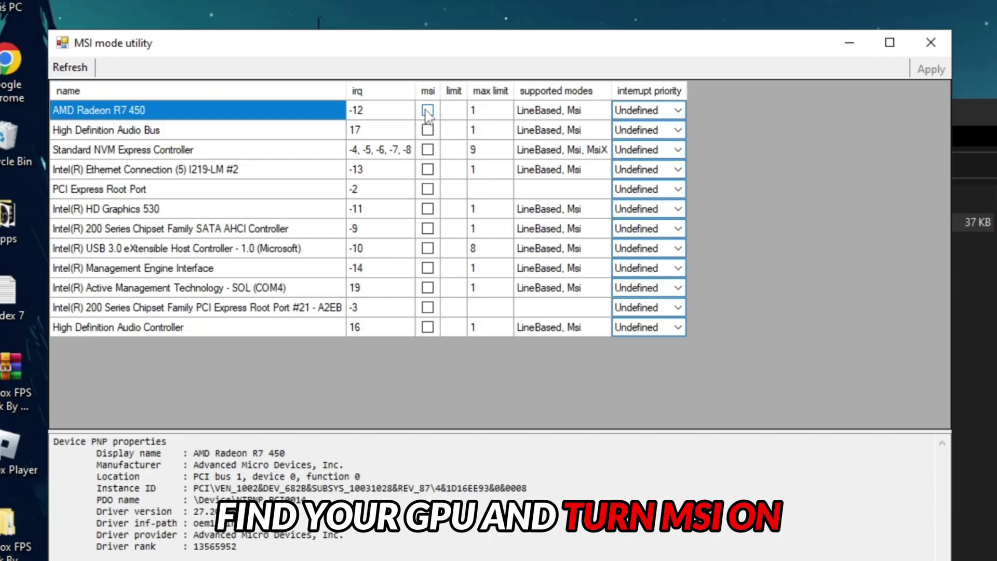
click(264, 87)
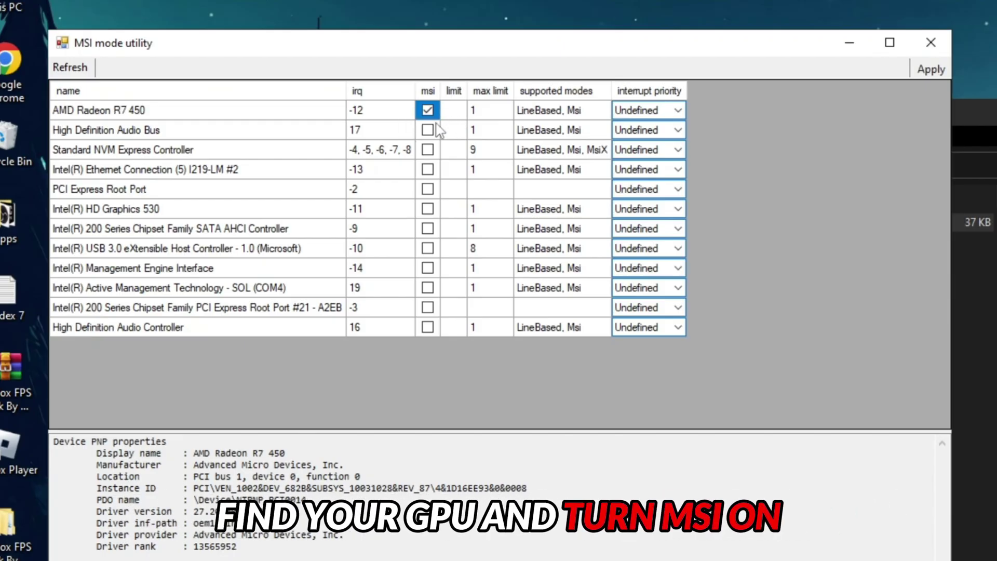
click(645, 113)
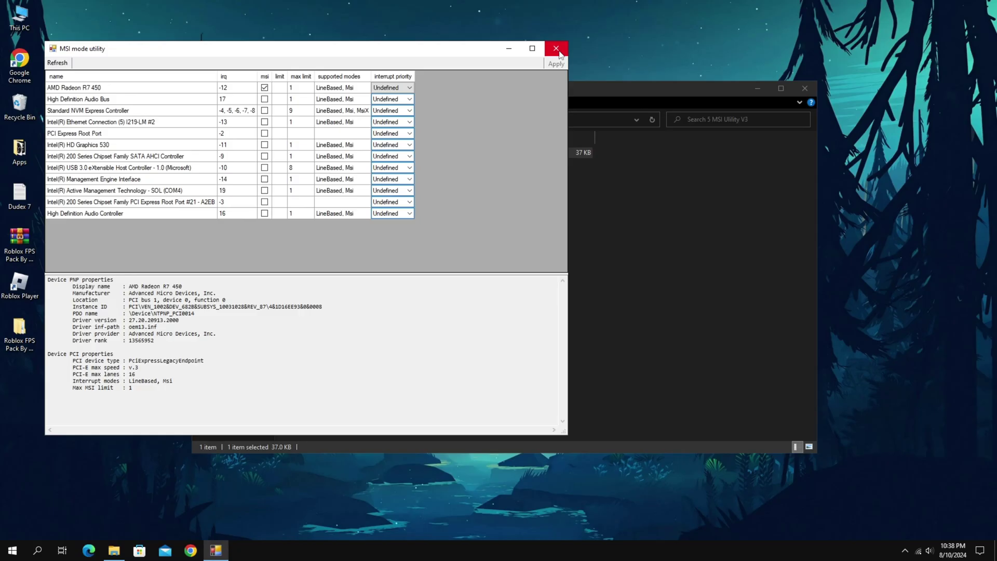
click(556, 49)
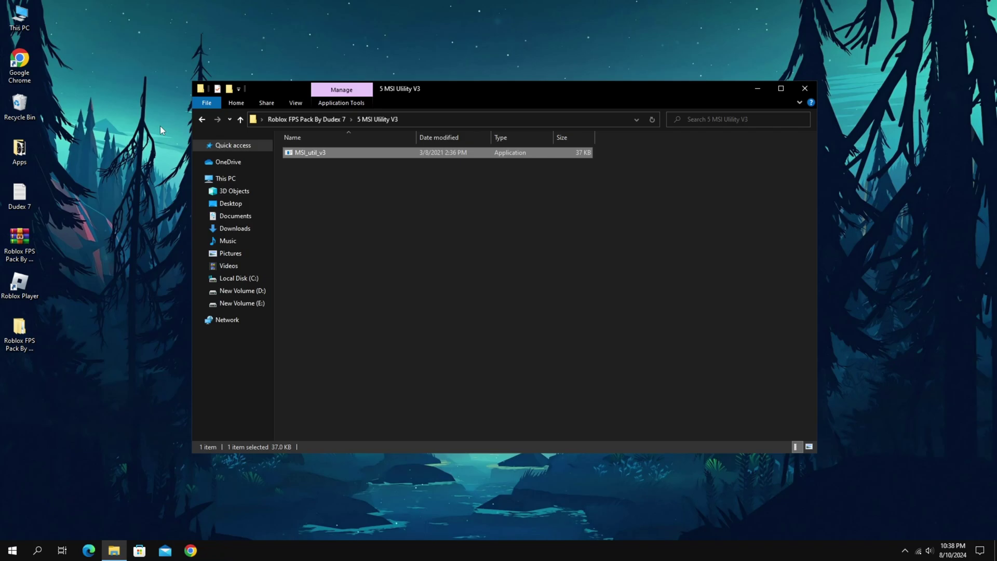
Launch Bloxstrap-v2.7.0 from the 6 Roblox FPS Unlocker folder with the System default language and review its integration settings.
click(201, 116)
double_click(310, 207)
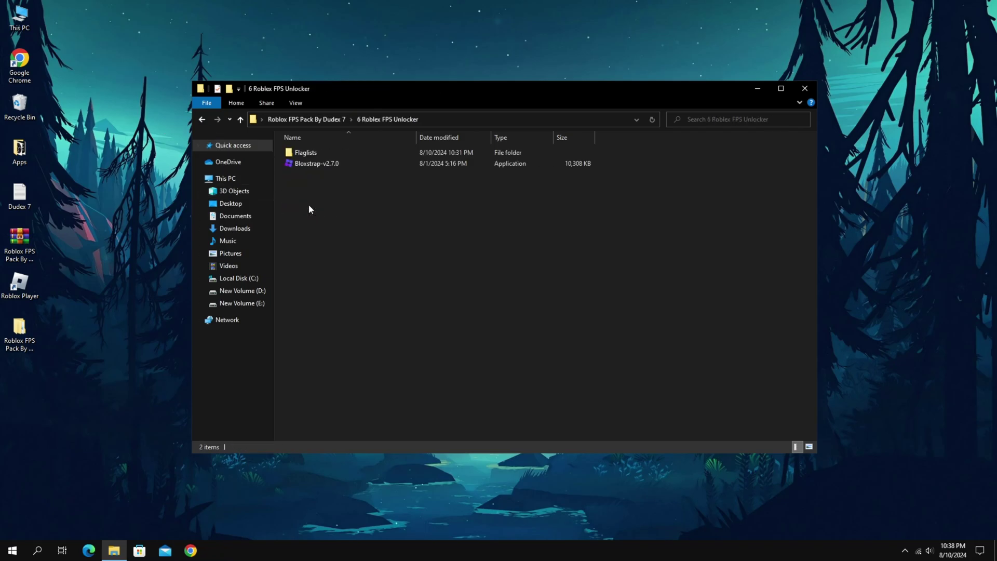
double_click(314, 166)
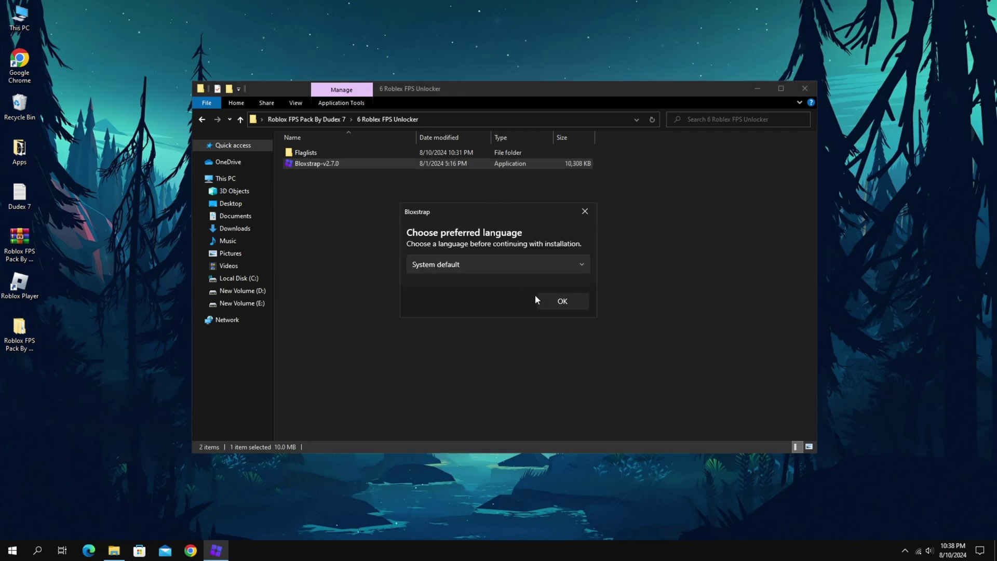
click(561, 302)
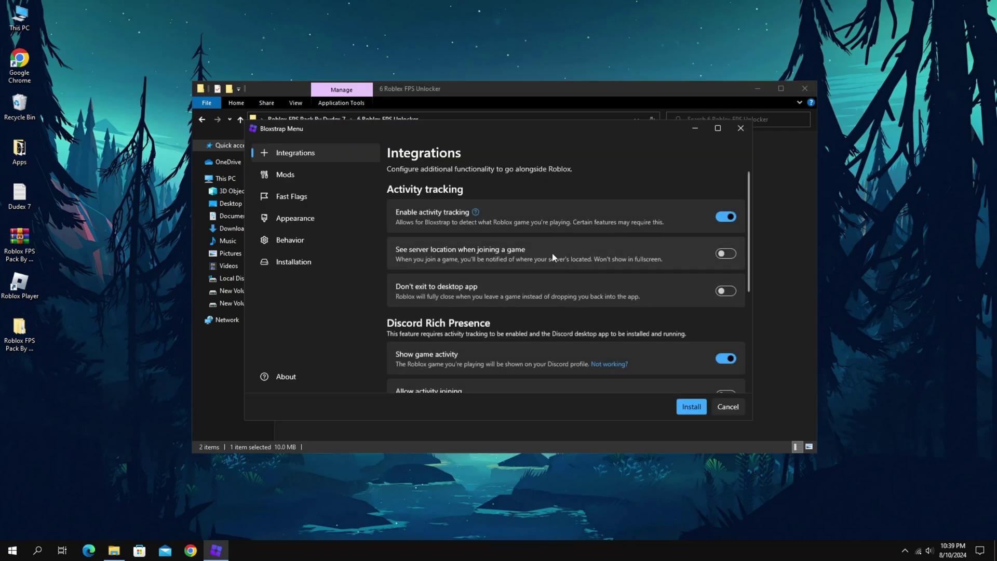
scroll(669, 234, down, 2)
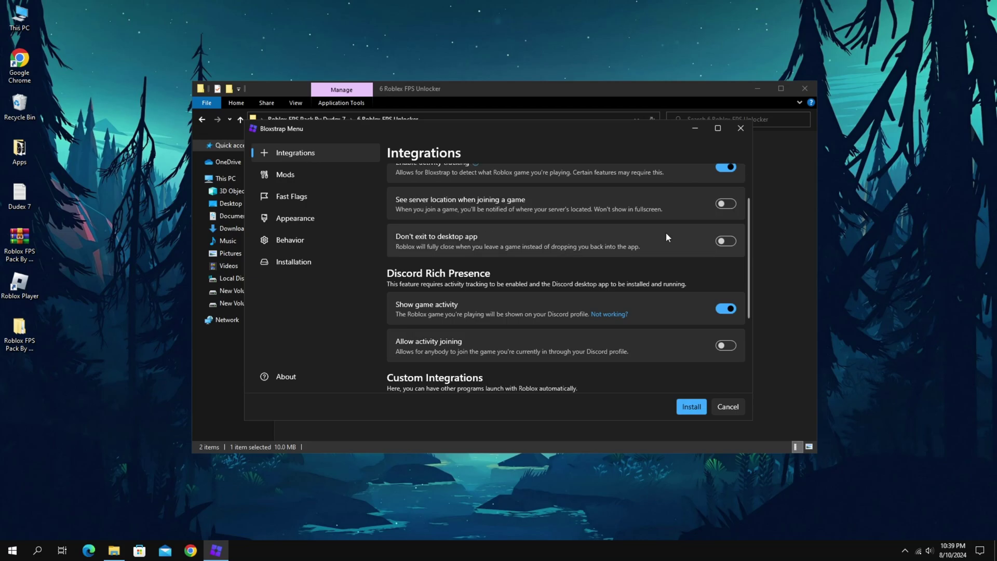
Set the anti-aliasing quality (MSAA) to 1x in the Bloxstrap Fast Flags.
click(294, 200)
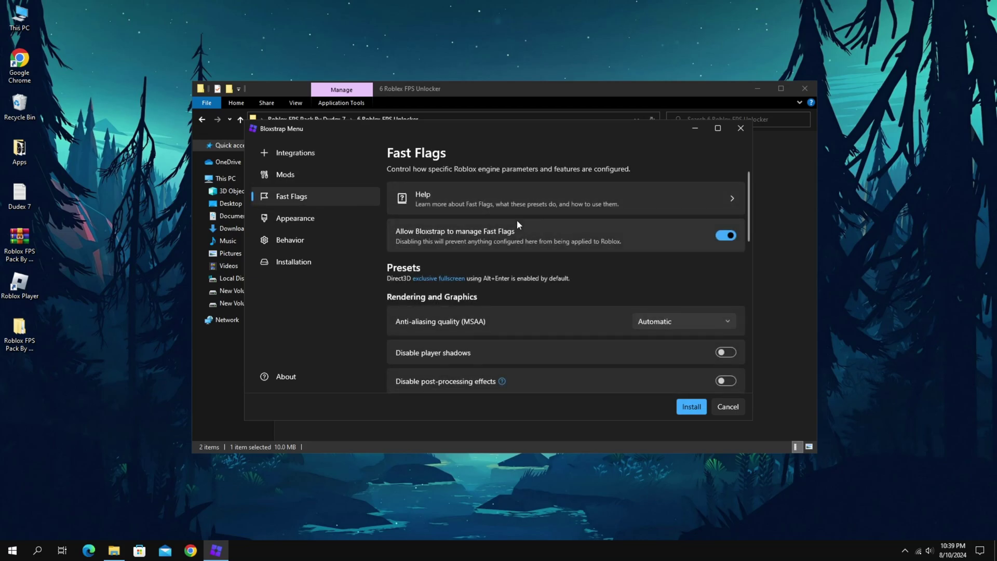
scroll(517, 223, down, 2)
click(670, 274)
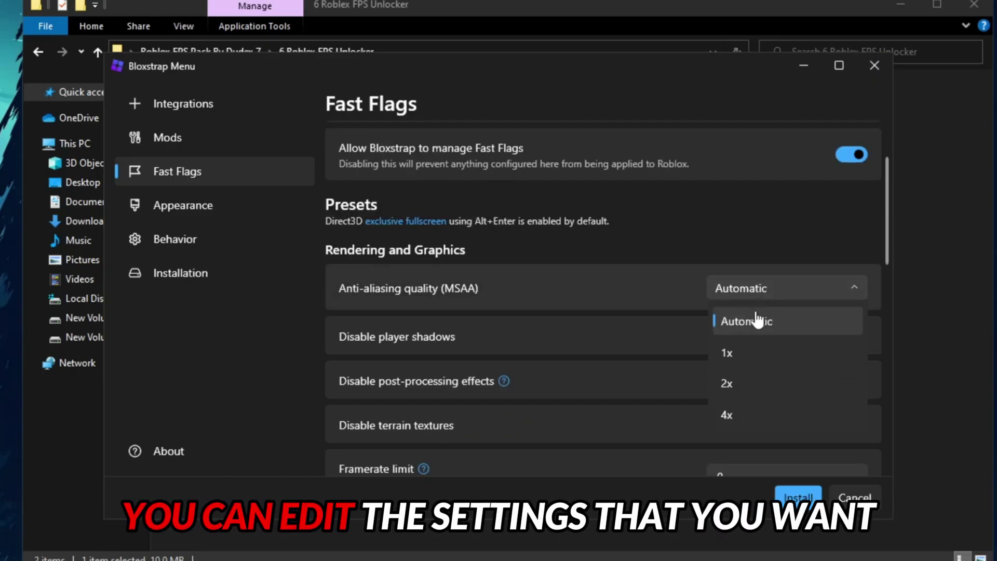
click(752, 352)
Turn on the options that disable player shadows, post-processing effects and terrain textures.
scroll(796, 311, down, 1)
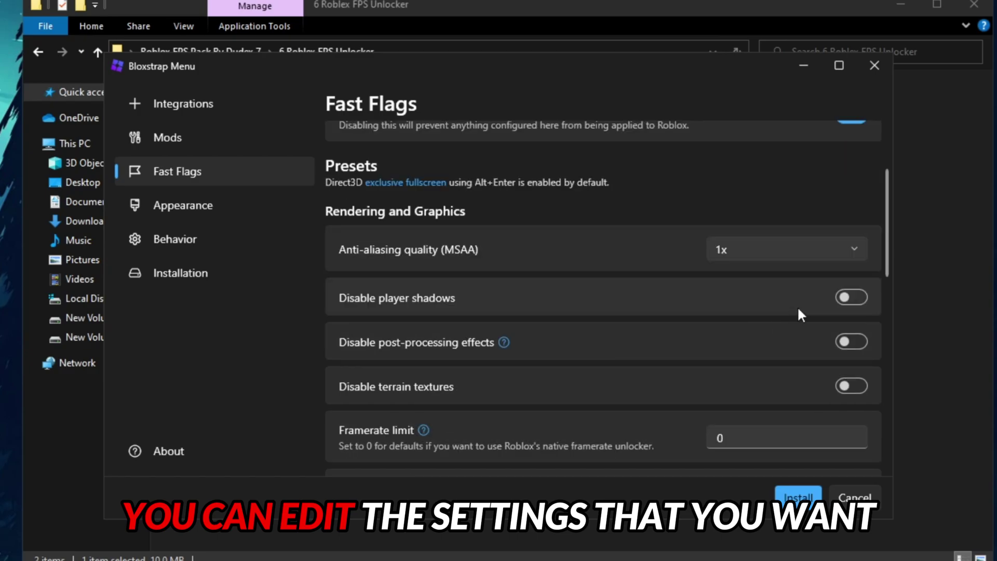
click(862, 300)
click(853, 342)
click(854, 388)
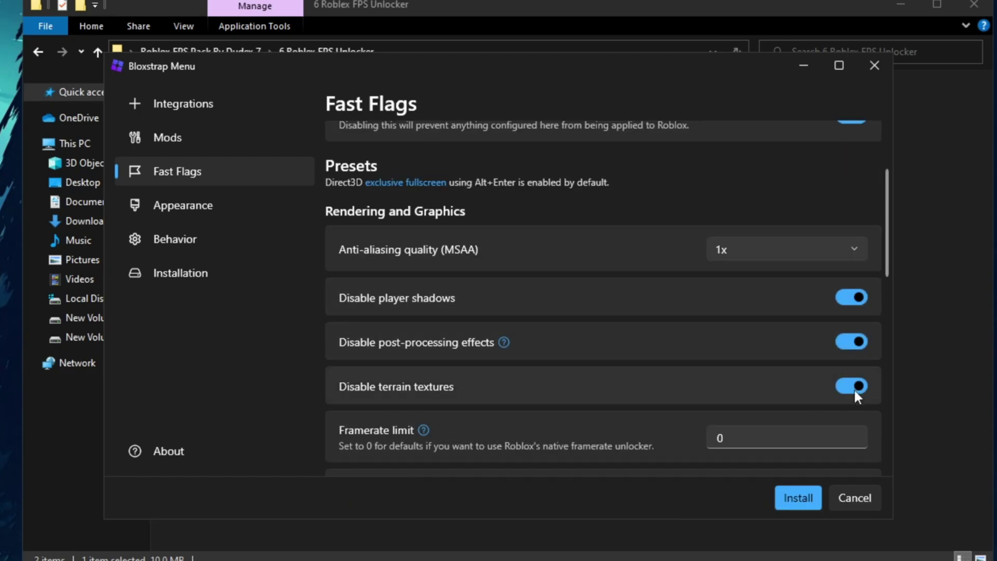
Set the framerate limit to 160.
scroll(835, 357, down, 3)
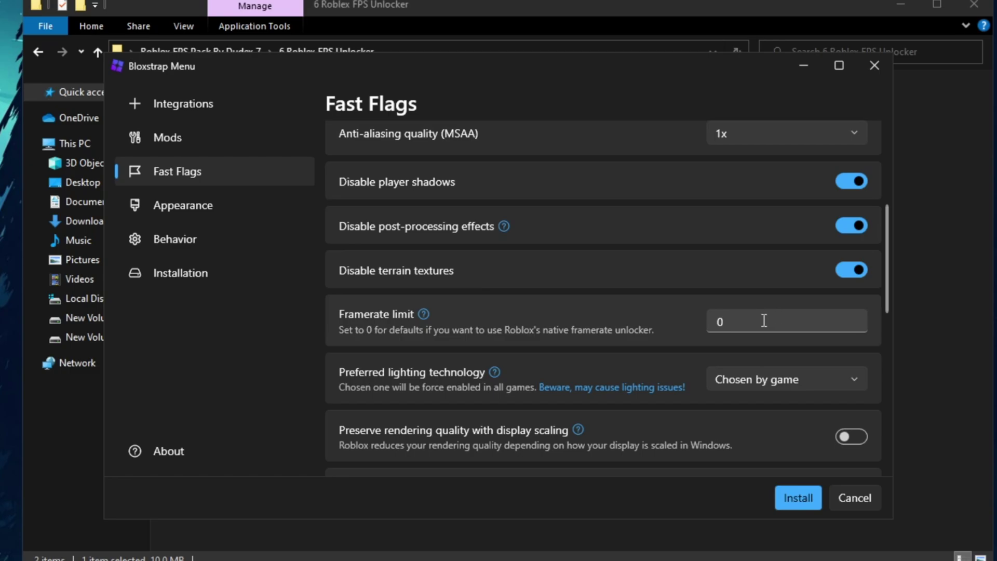
click(764, 321)
key(BackSpace)
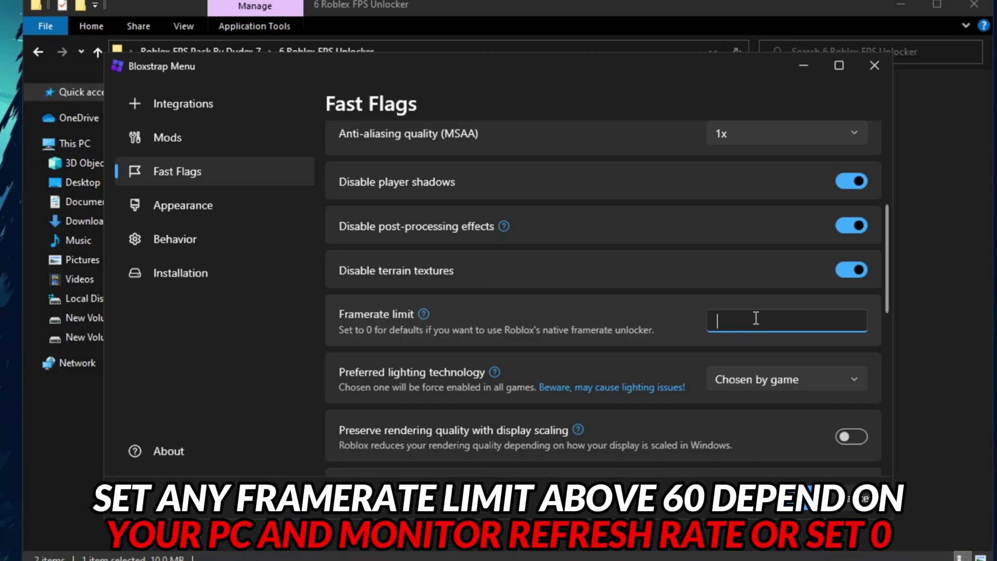
text(160)
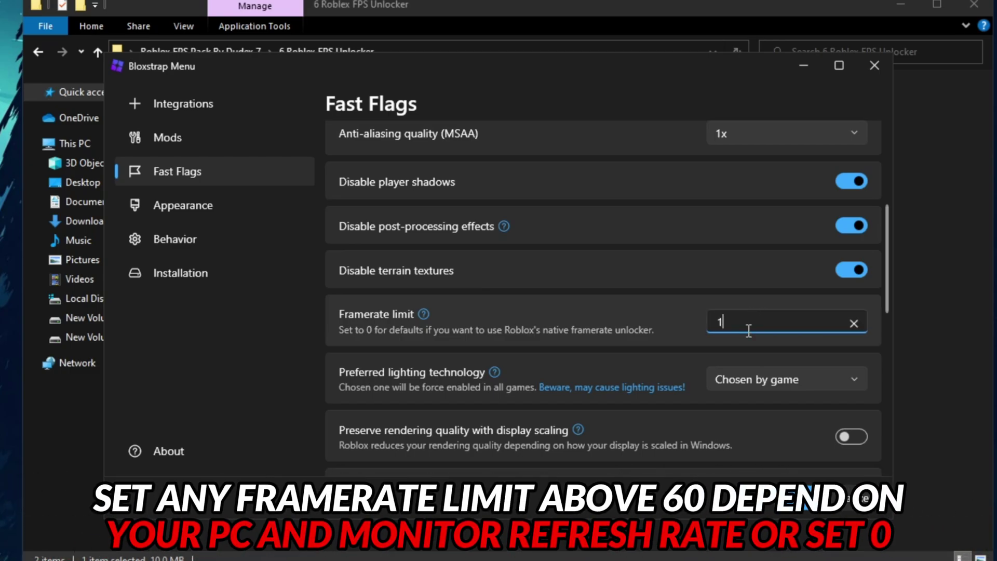
click(665, 307)
Set the preferred lighting technology to Voxel (Phase 1).
scroll(662, 306, down, 3)
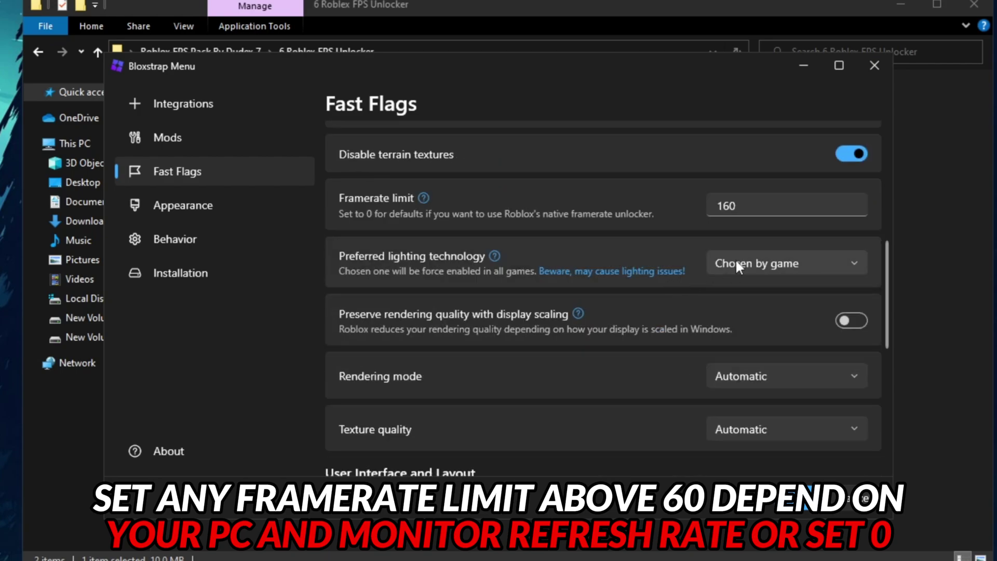
click(738, 264)
click(743, 331)
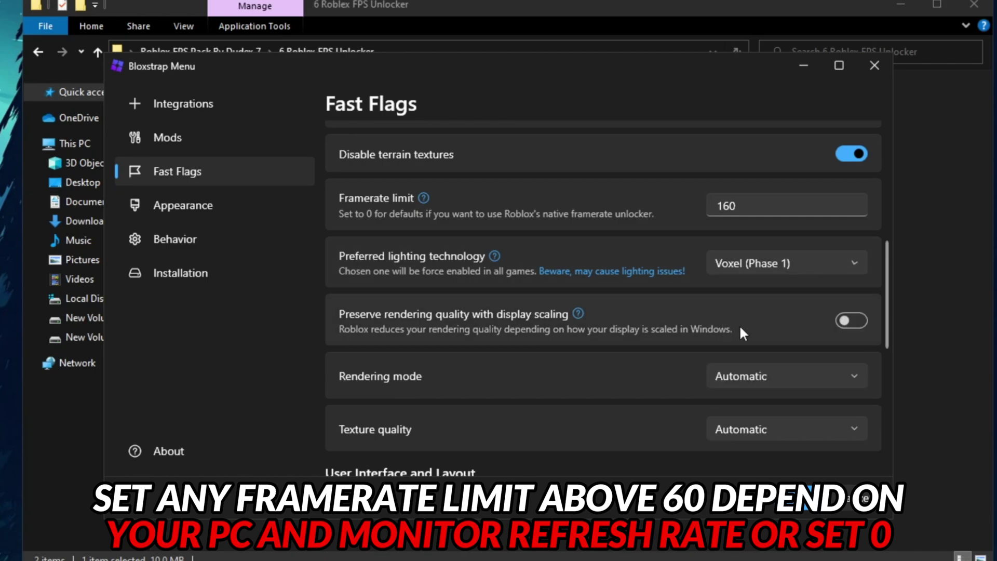
Set the rendering mode to Direct3D 11.
scroll(709, 257, down, 1)
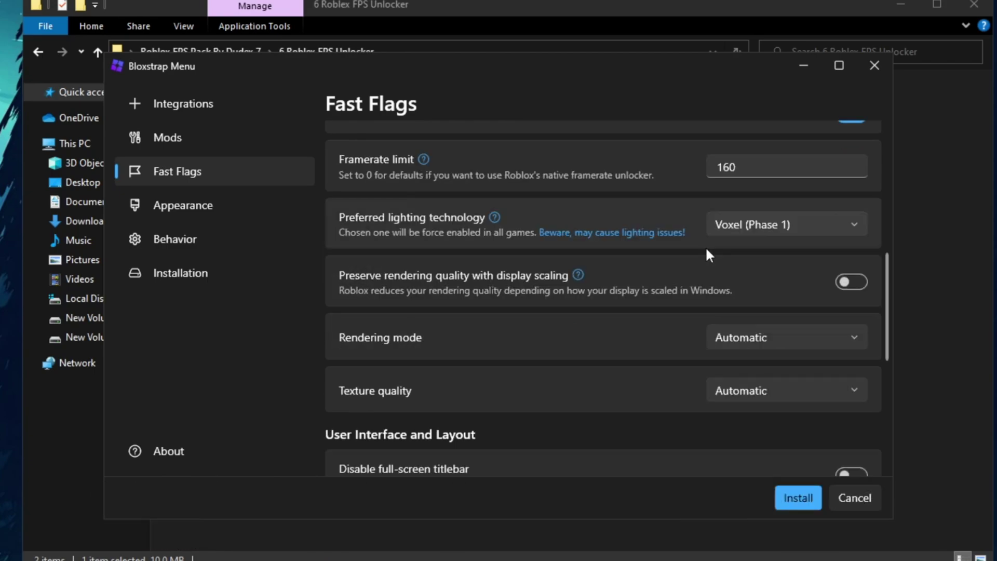
scroll(710, 256, down, 1)
click(796, 297)
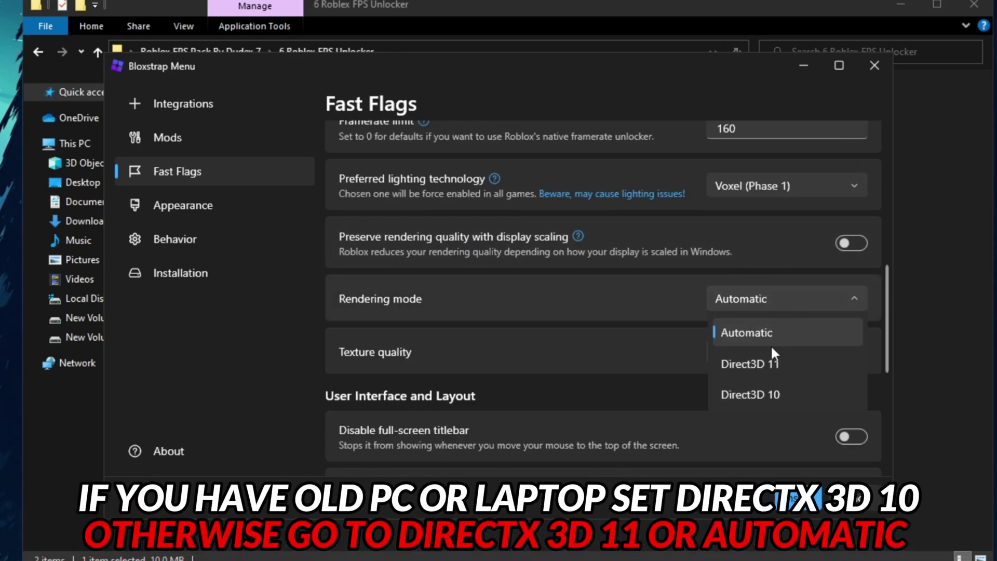
click(773, 361)
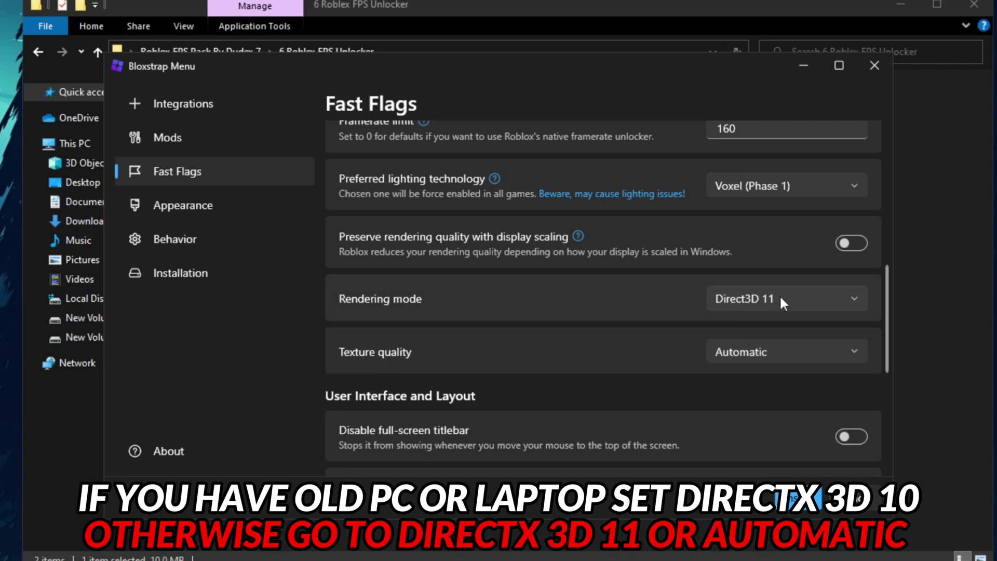
Set the texture quality to Level 0 (Lowest).
click(757, 358)
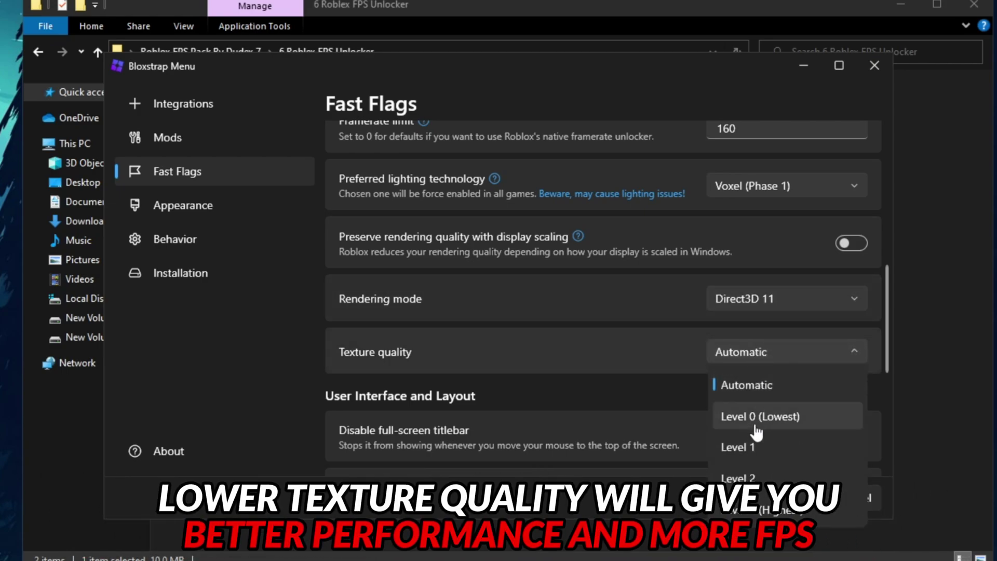
click(757, 430)
scroll(721, 353, down, 4)
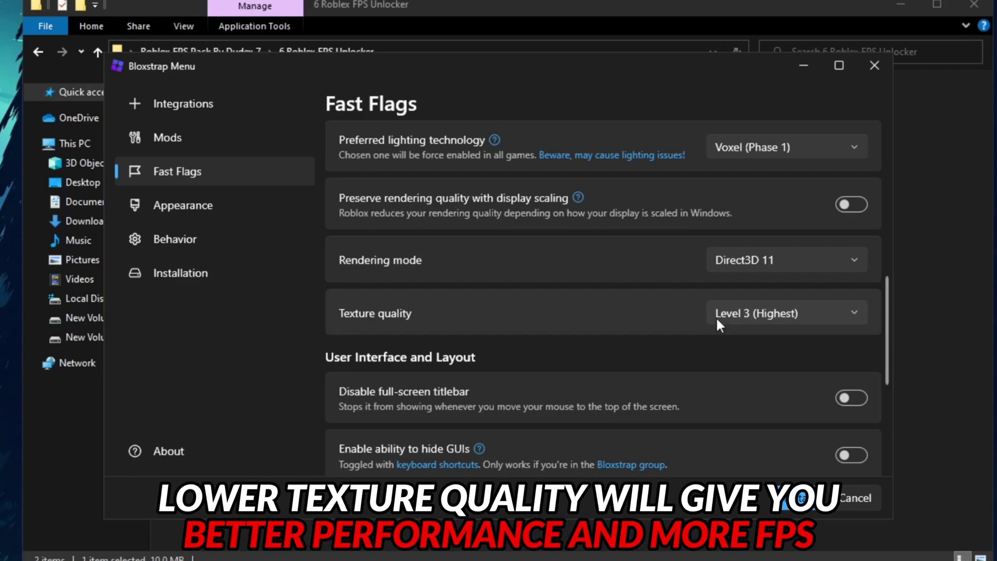
click(737, 318)
click(740, 379)
Open the Fast Flag Editor and accept the risk warning about custom flags.
scroll(634, 305, down, 4)
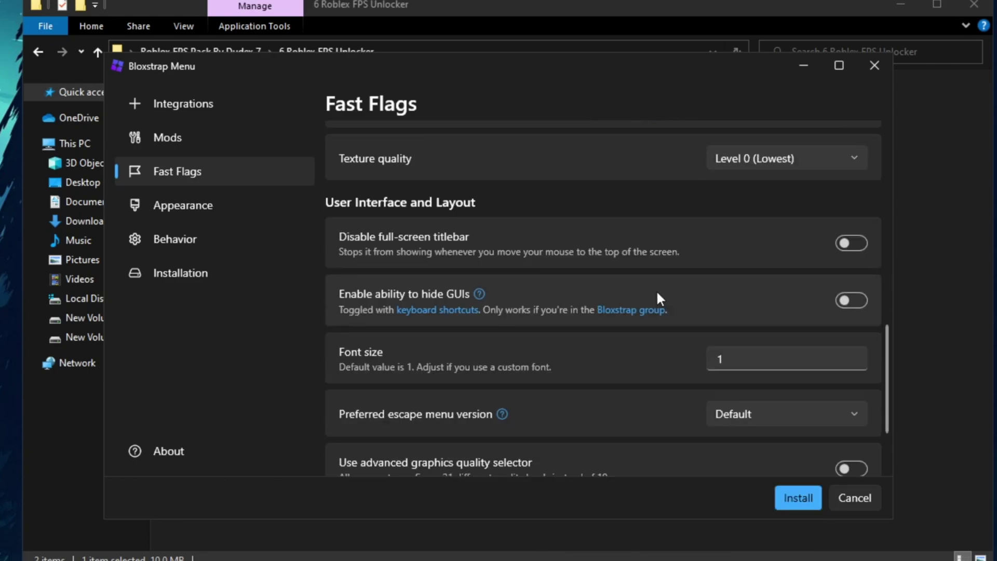
scroll(637, 283, down, 3)
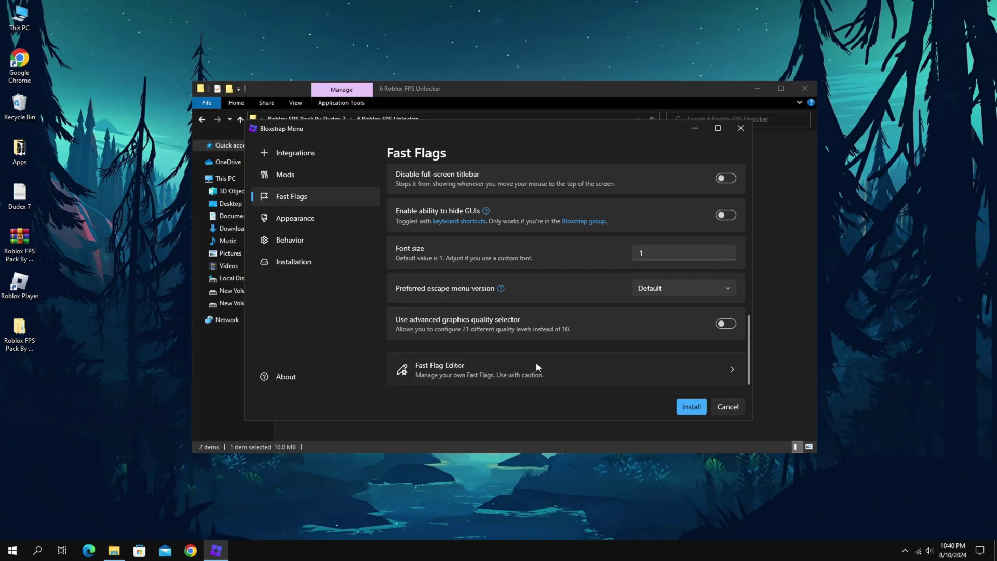
click(557, 429)
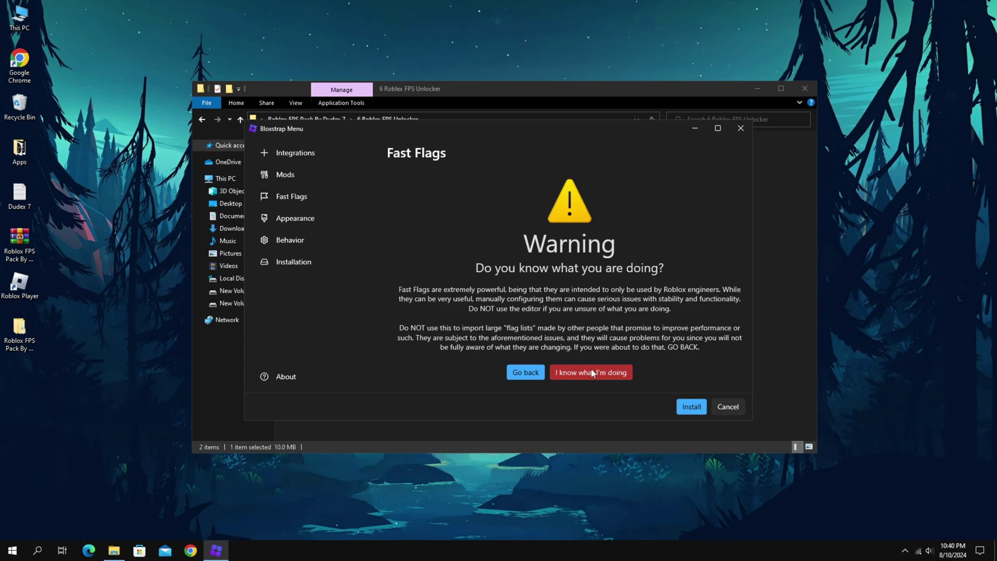
click(591, 371)
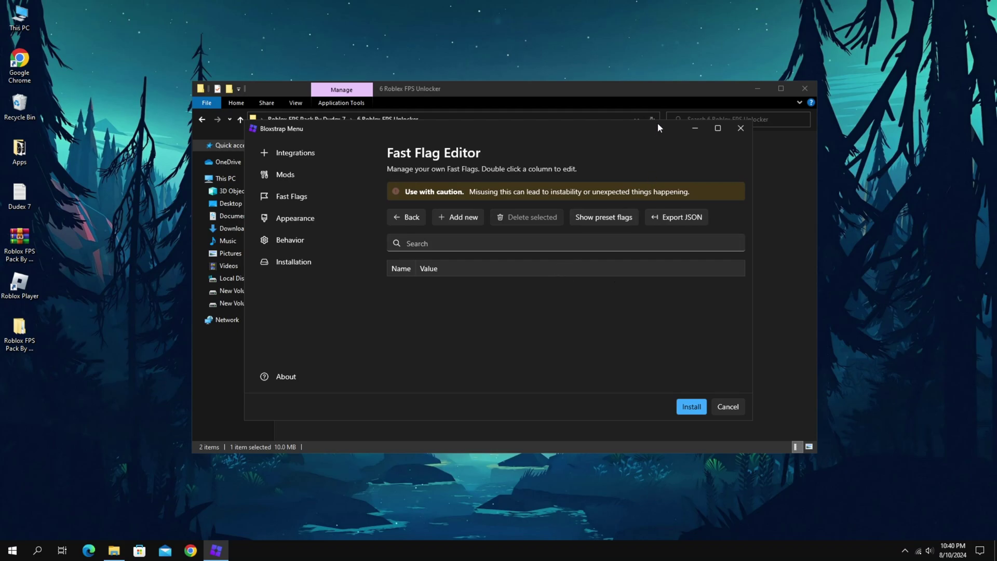
Open the "1 General FPS Boost" text file from the Flaglists folder and copy its entire contents.
click(667, 83)
double_click(337, 148)
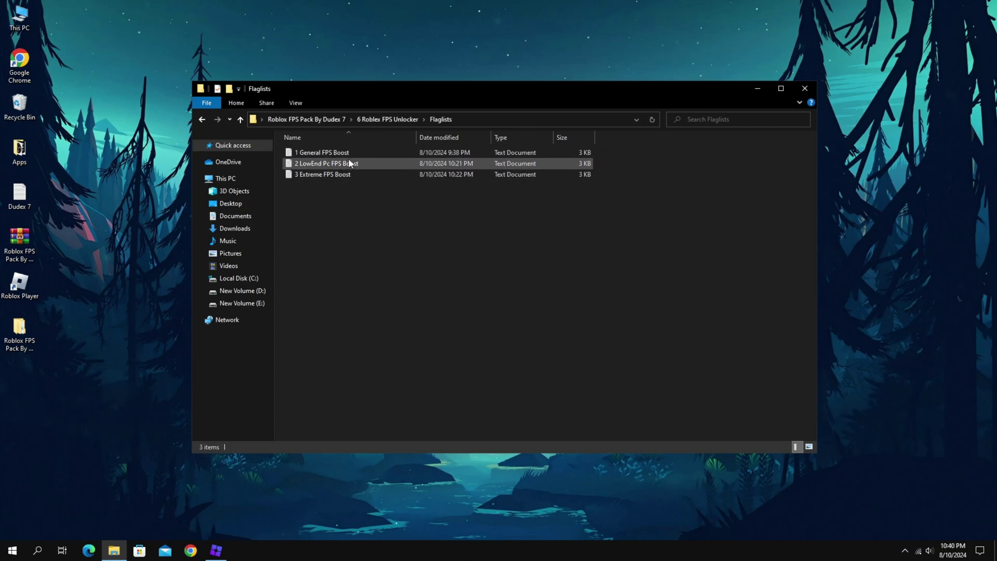
double_click(350, 152)
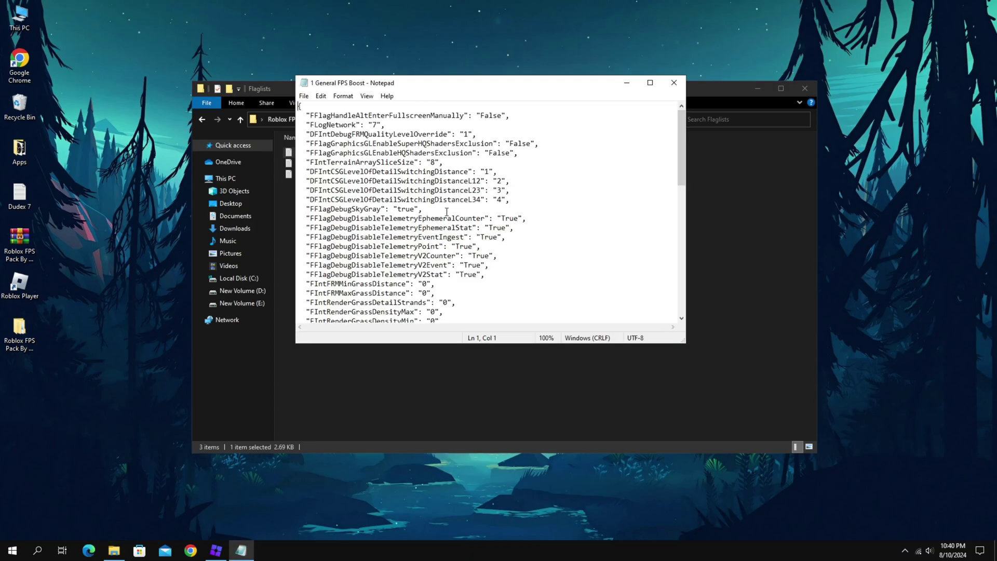
key(ctrl+a)
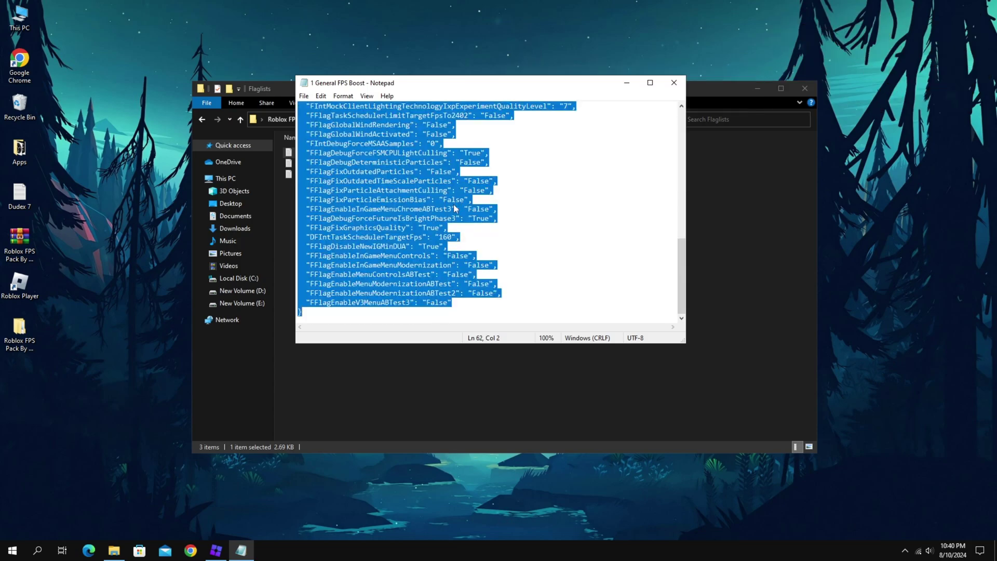
right_click(454, 204)
click(486, 239)
Import the copied flag list as JSON into Bloxstrap's Fast Flag Editor, overwriting the conflicting flag values.
click(216, 550)
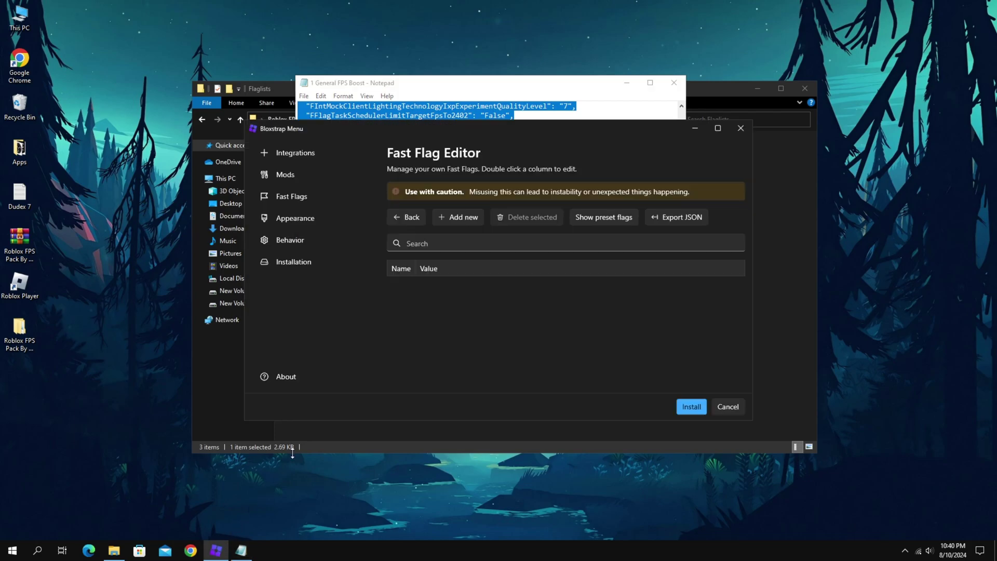
click(455, 217)
click(501, 222)
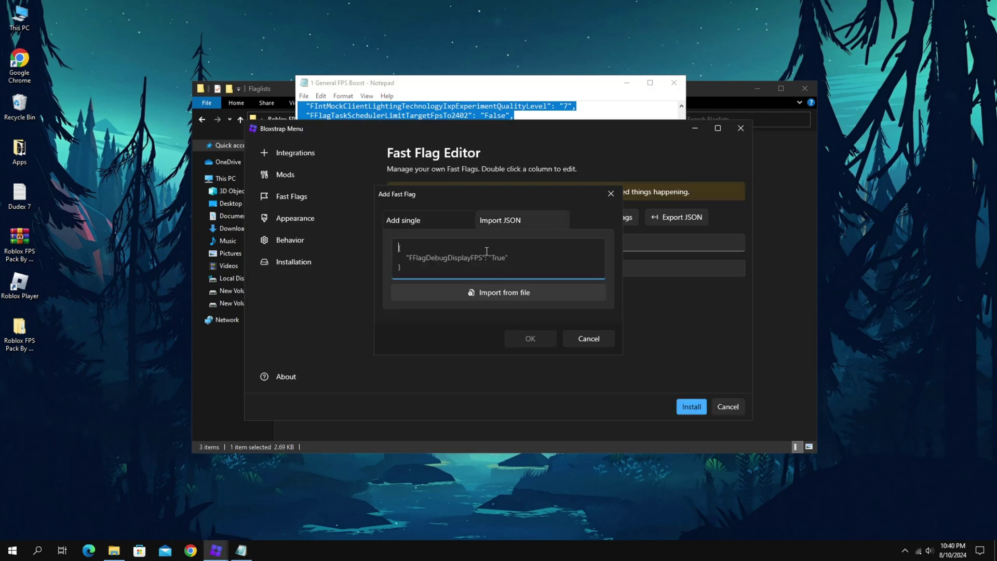
right_click(455, 266)
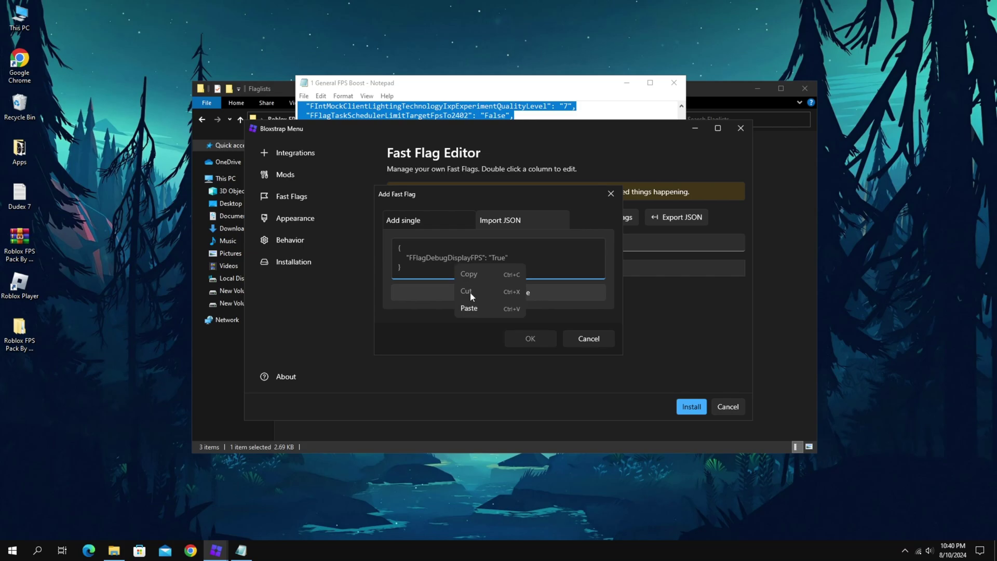
click(471, 307)
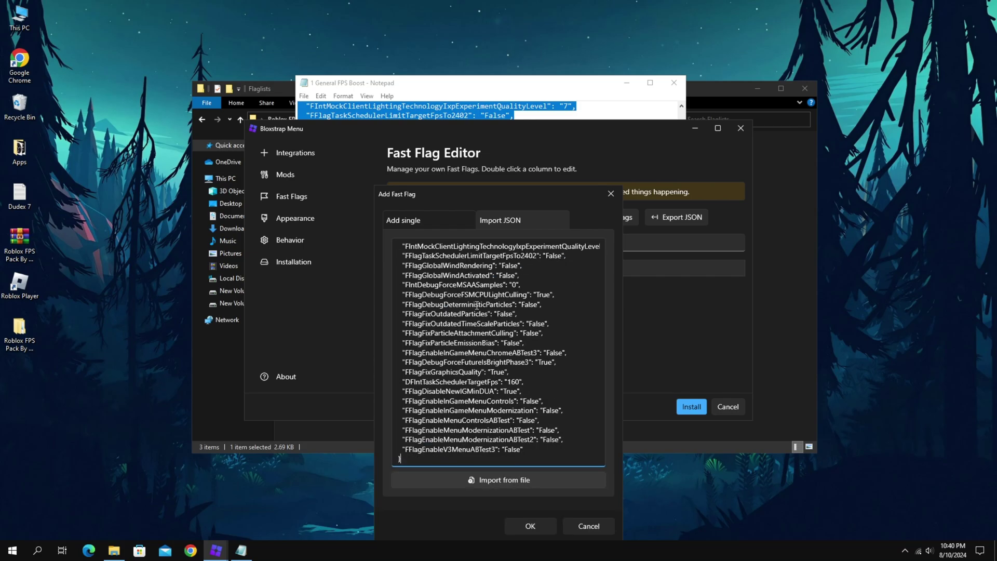
click(543, 522)
click(546, 310)
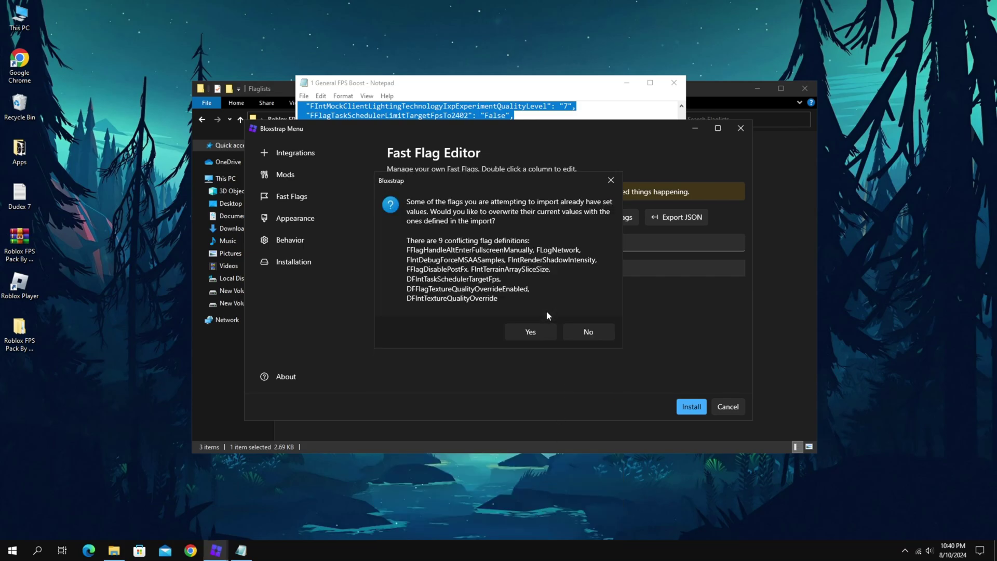
click(540, 329)
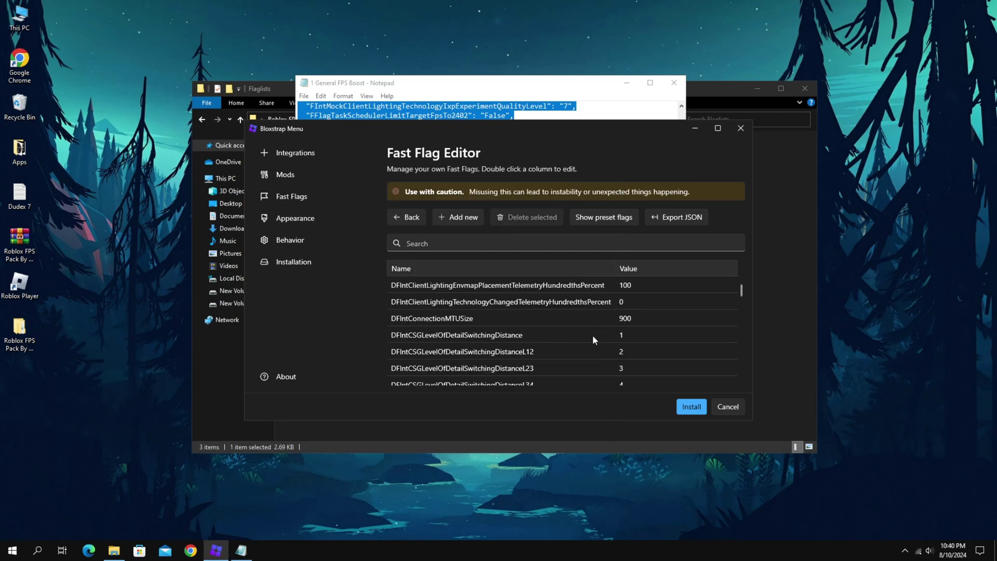
Install Bloxstrap with the configured Fast Flags, continuing through the pre-installation information.
click(688, 410)
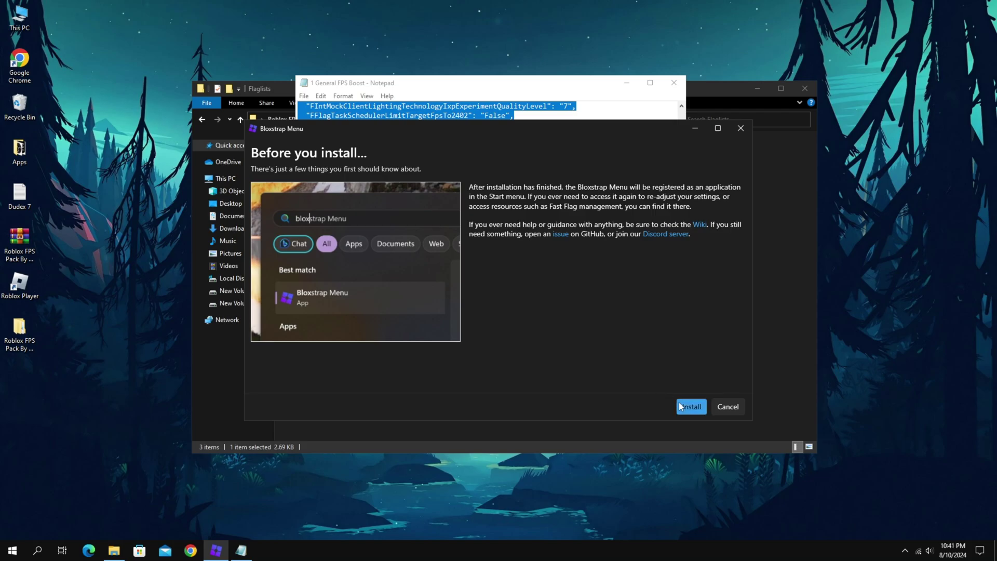
click(681, 407)
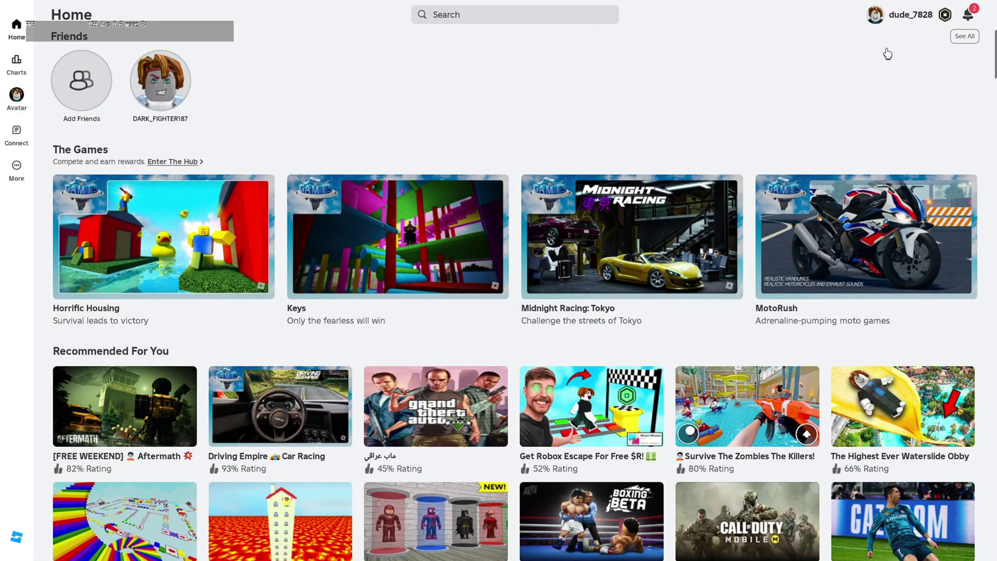
Close Roblox, the "1 General FPS Boost" file and the Flaglists folder window.
key(F11)
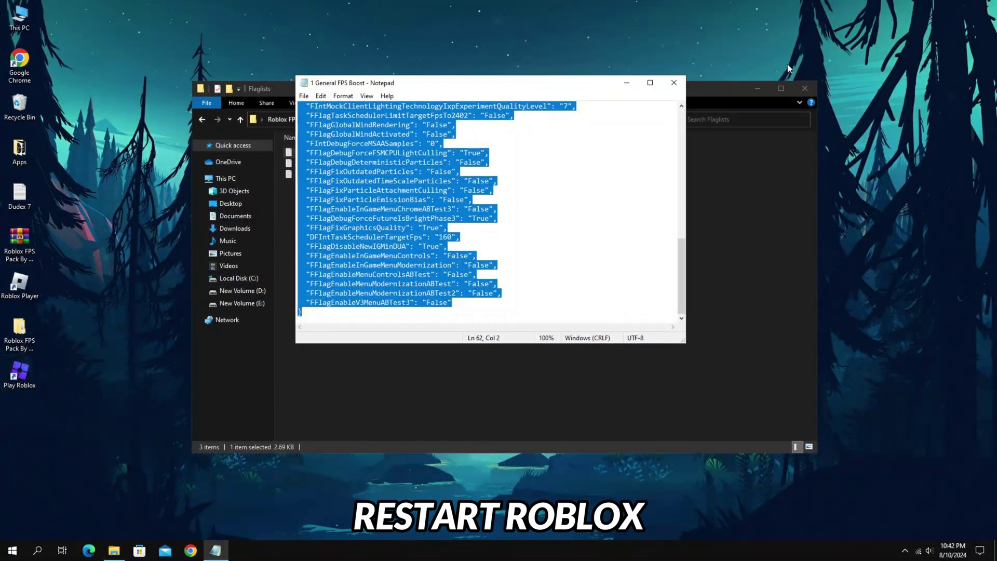
click(673, 83)
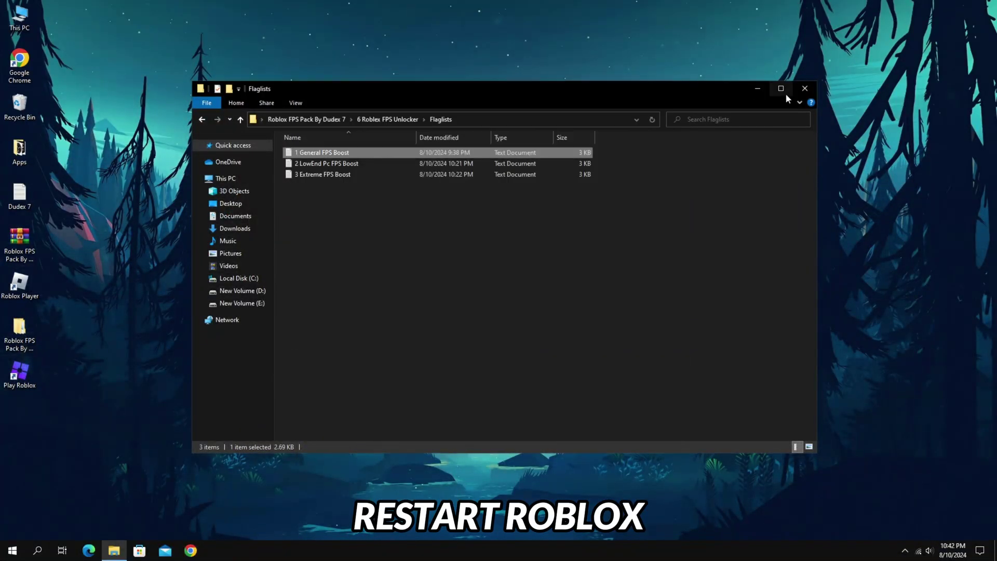
click(795, 89)
right_click(587, 145)
click(615, 188)
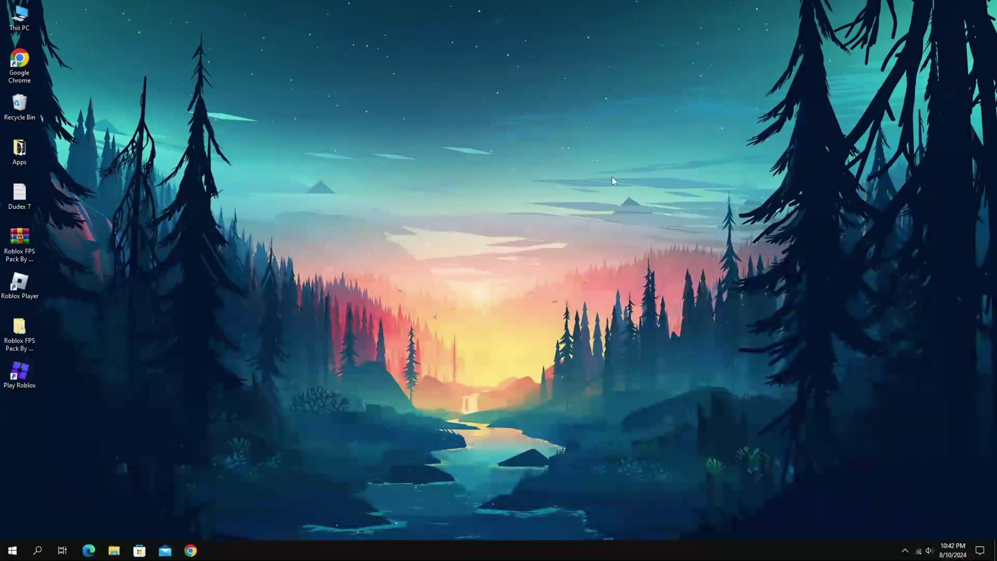
right_click(594, 162)
click(621, 210)
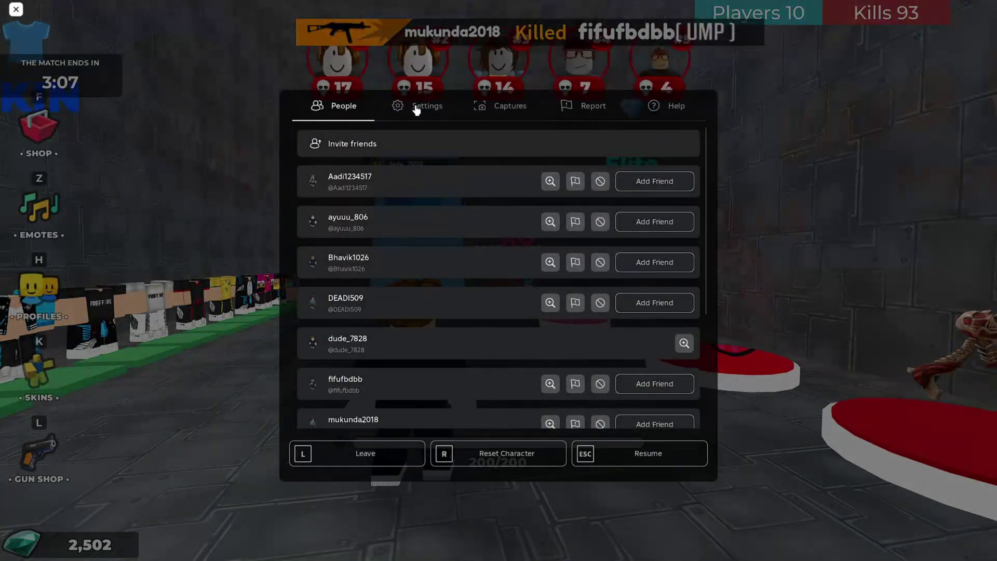
Set the Maximum Frame Rate to 144 FPS in the Roblox in-game settings.
click(416, 108)
click(511, 231)
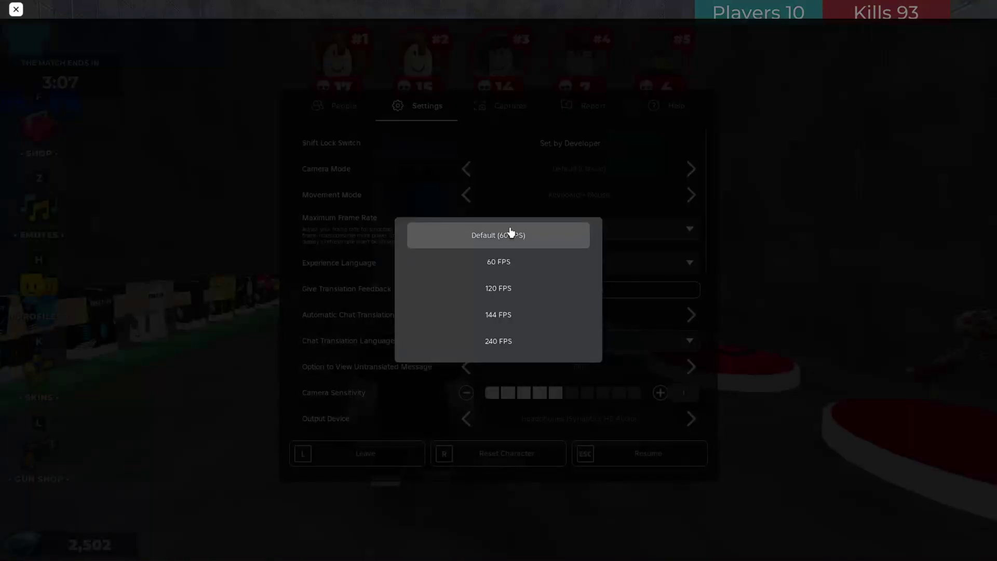
click(490, 312)
click(519, 239)
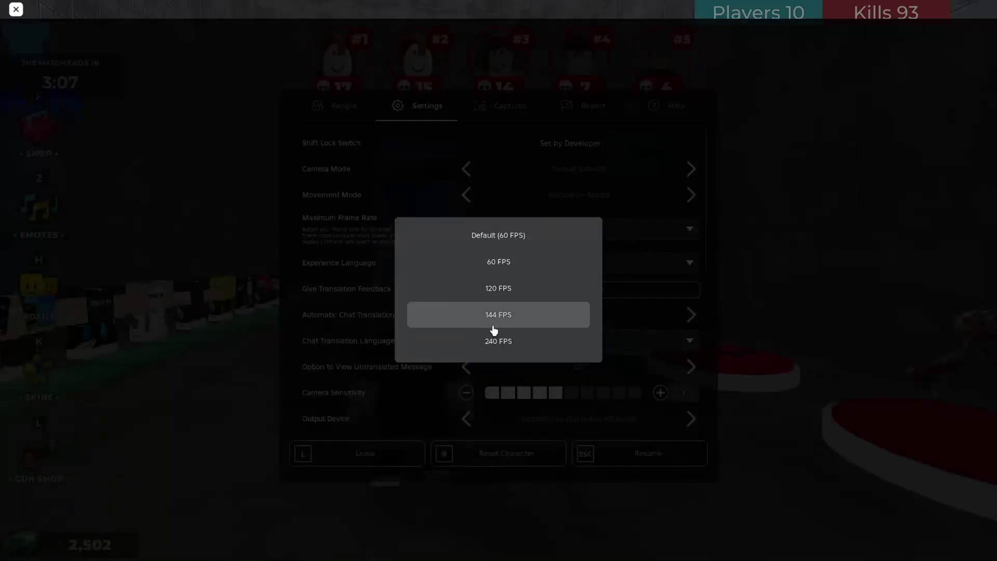
click(493, 327)
click(530, 237)
click(484, 322)
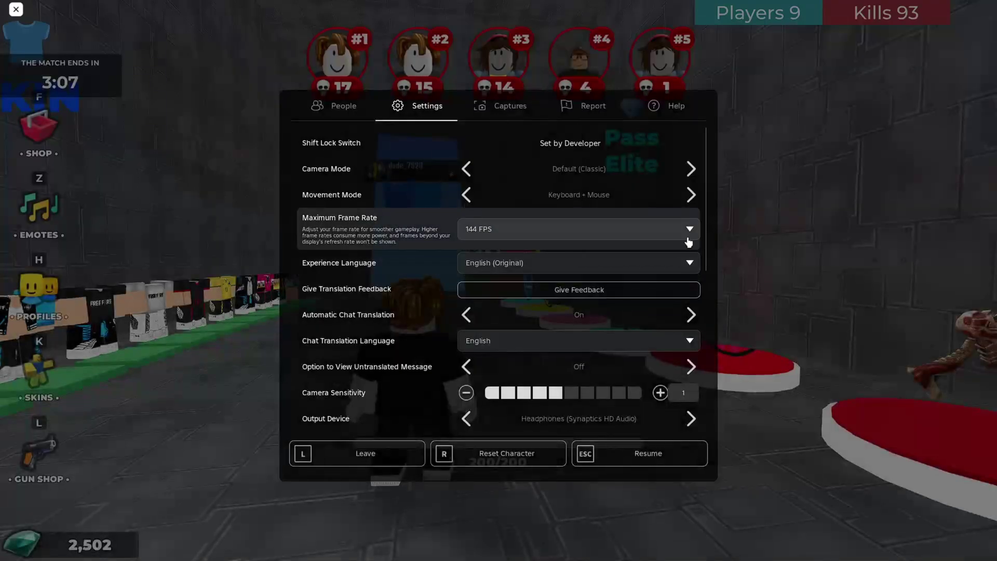
Switch the Graphics Mode from Automatic to Manual in the in-game settings.
scroll(524, 234, down, 5)
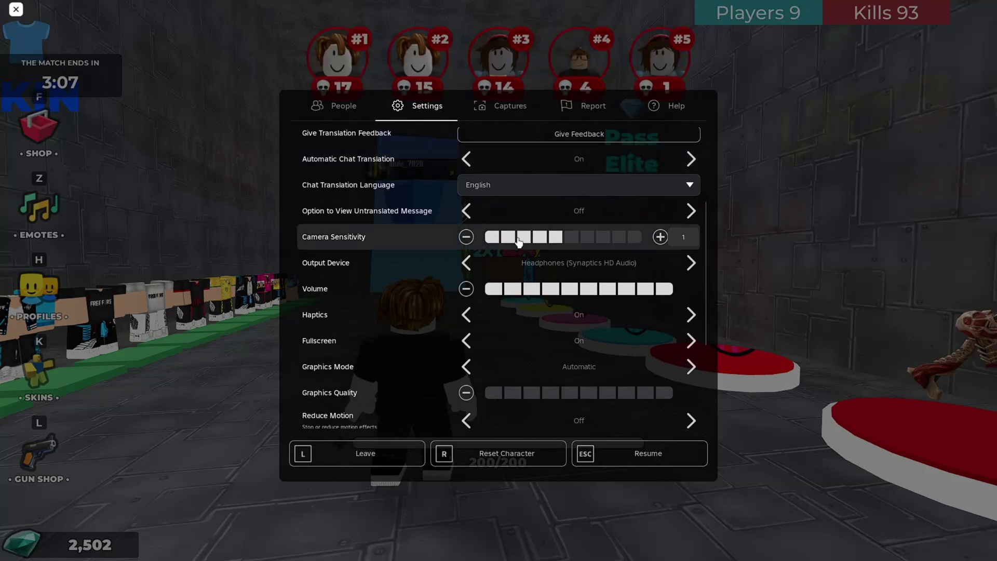
scroll(467, 239, down, 3)
scroll(519, 254, down, 3)
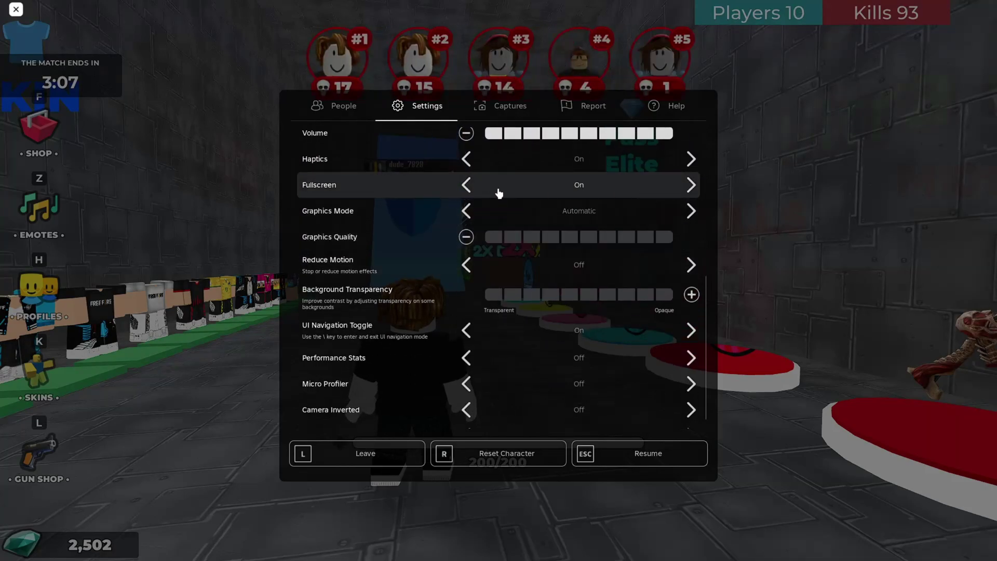
scroll(503, 203, down, 1)
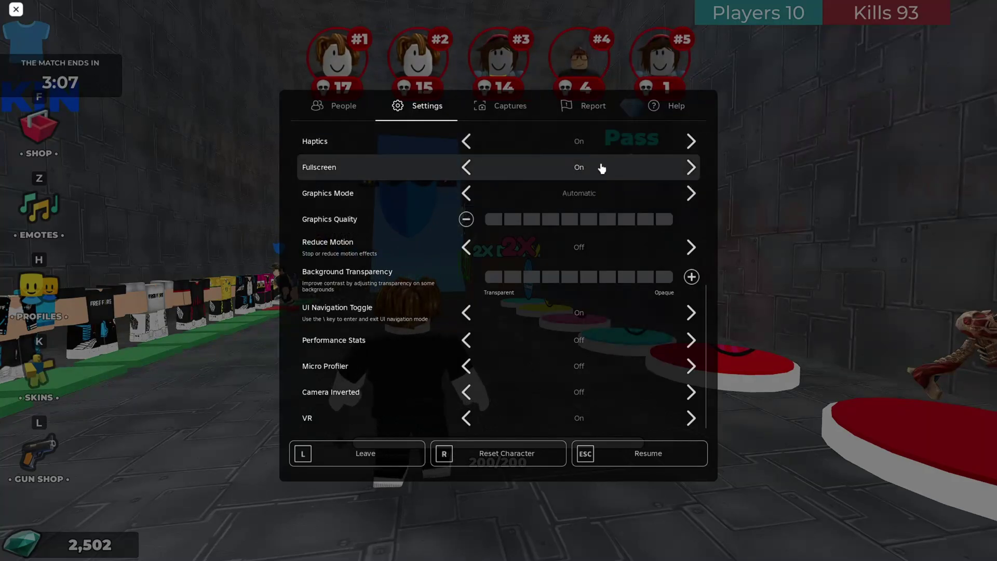
click(690, 193)
Lower the Graphics Quality to two bars.
click(467, 219)
click(466, 219)
click(466, 219)
click(466, 219)
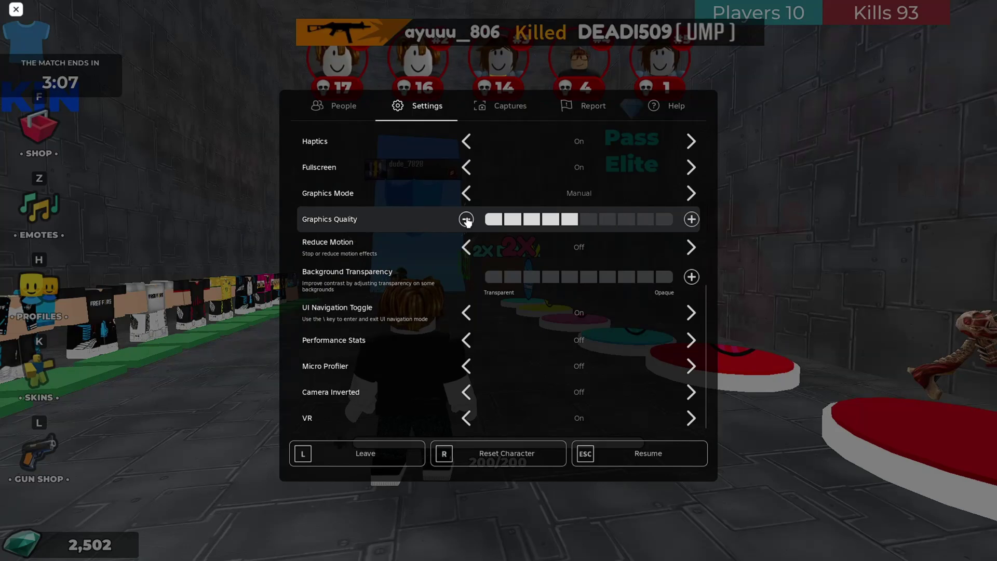
click(467, 219)
click(467, 219)
click(466, 219)
click(466, 219)
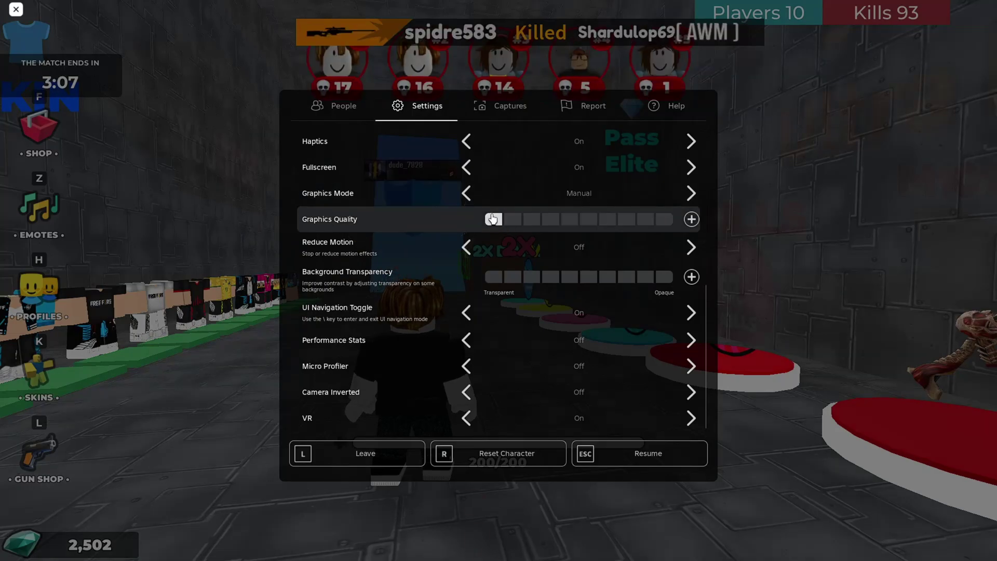
click(691, 219)
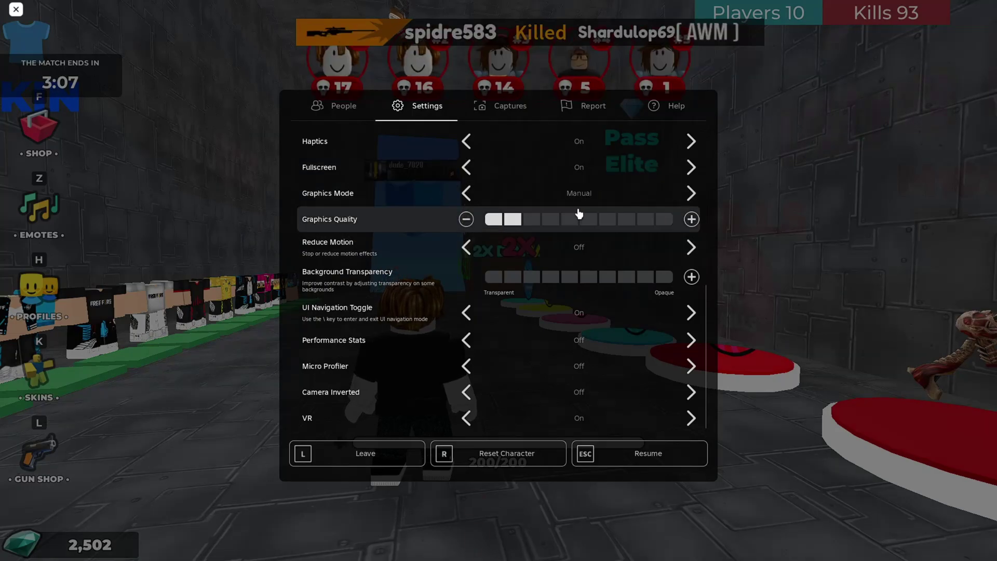